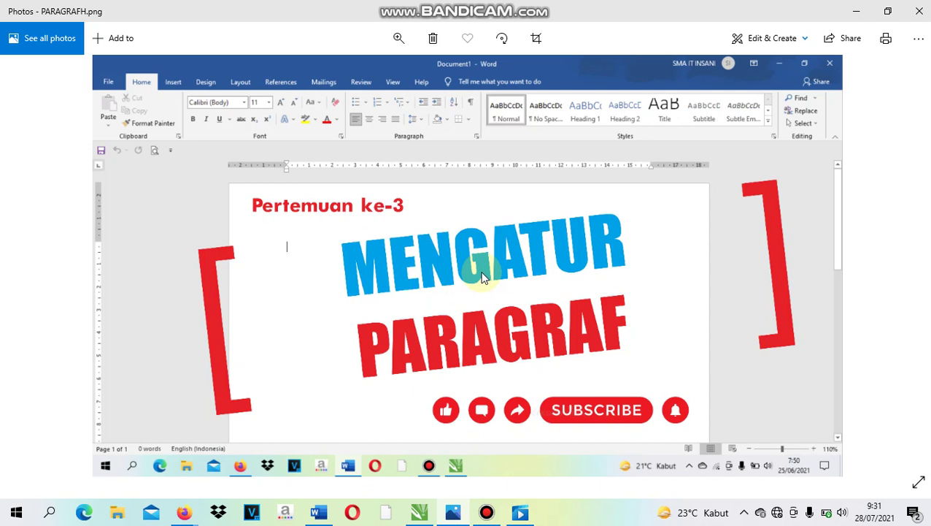
- Switch to the Word document and select the long paragraph directly below the SPASI ANTAR HURUF line
key(alt+Tab)
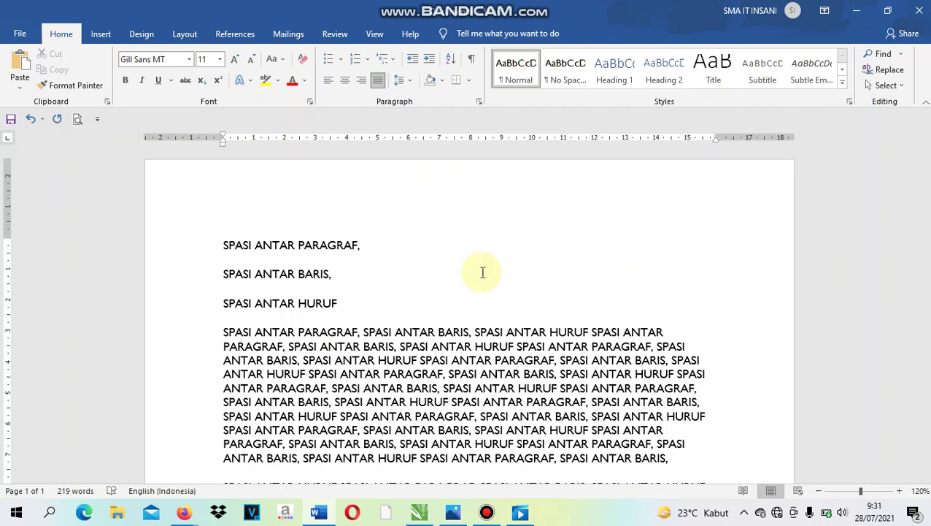
scroll(467, 274, down, 1)
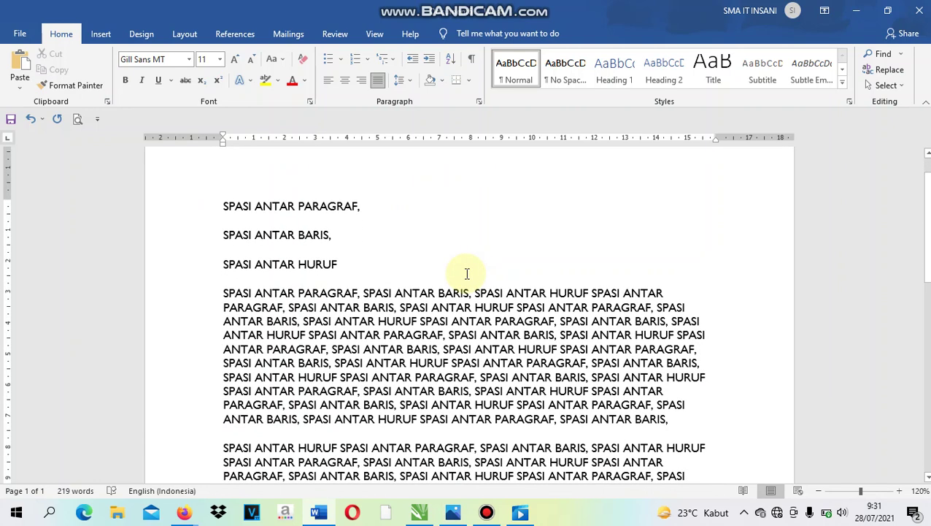
scroll(466, 274, down, 1)
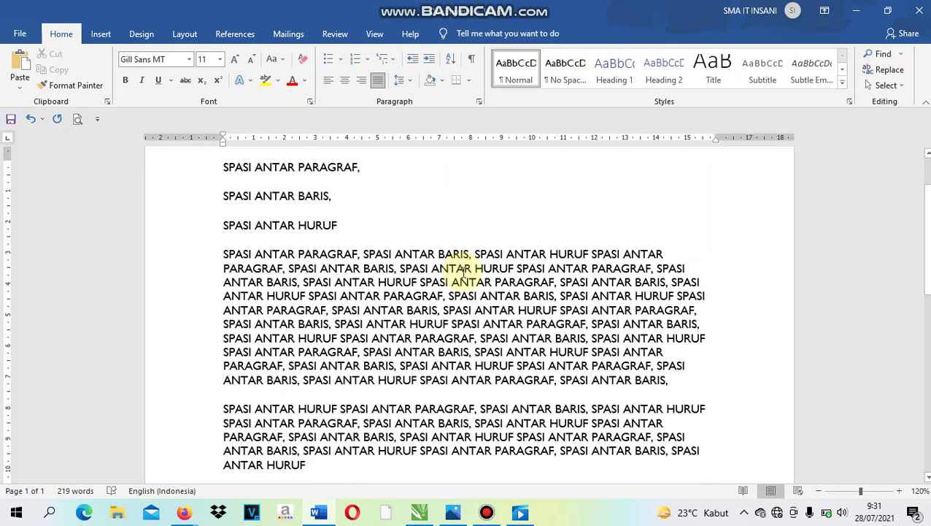
scroll(409, 257, down, 1)
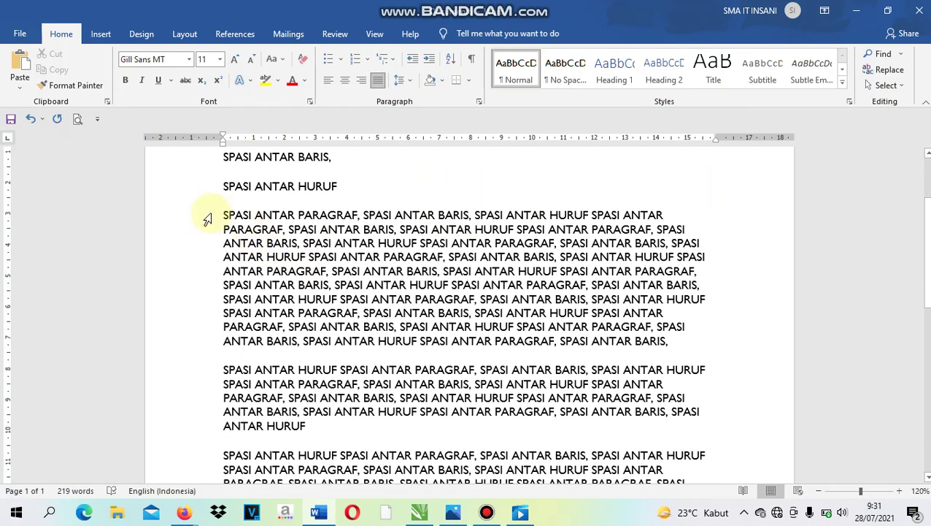
drag(227, 215, 715, 347)
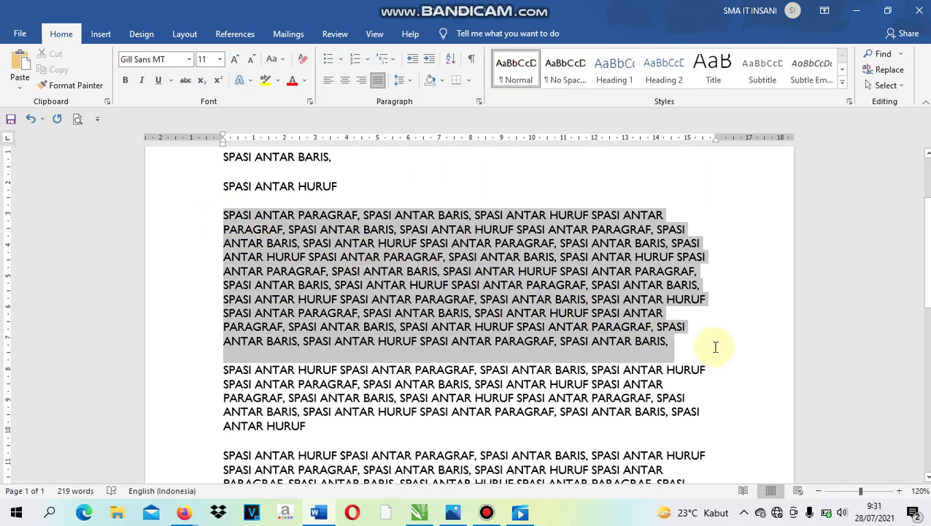
click(640, 286)
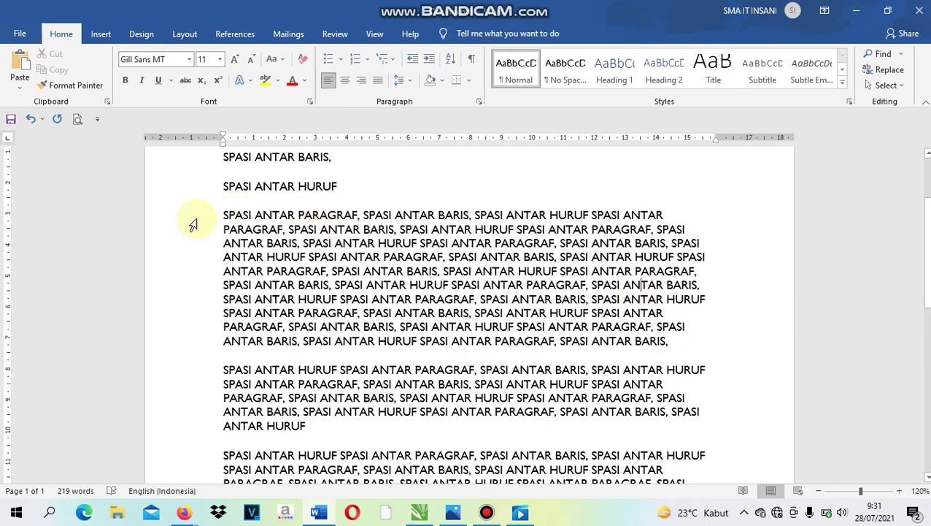
drag(181, 216, 168, 353)
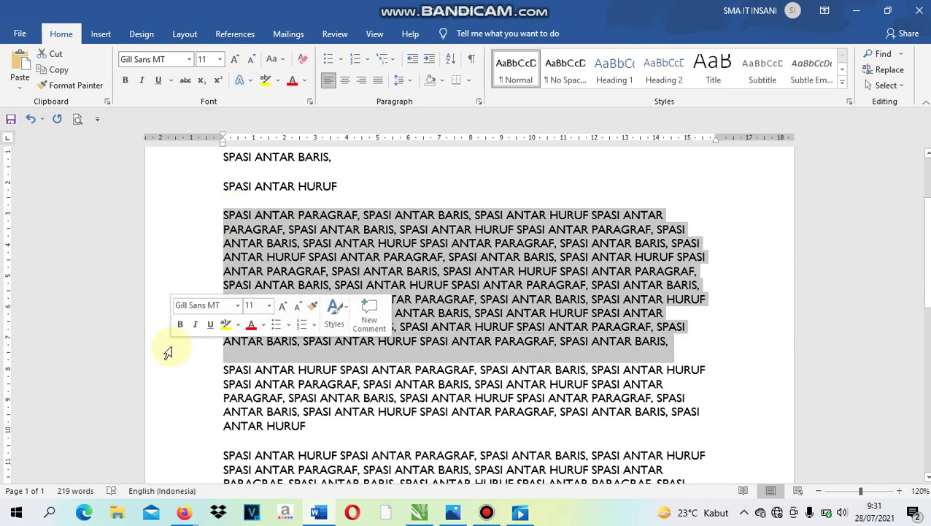
click(241, 261)
click(149, 270)
click(198, 299)
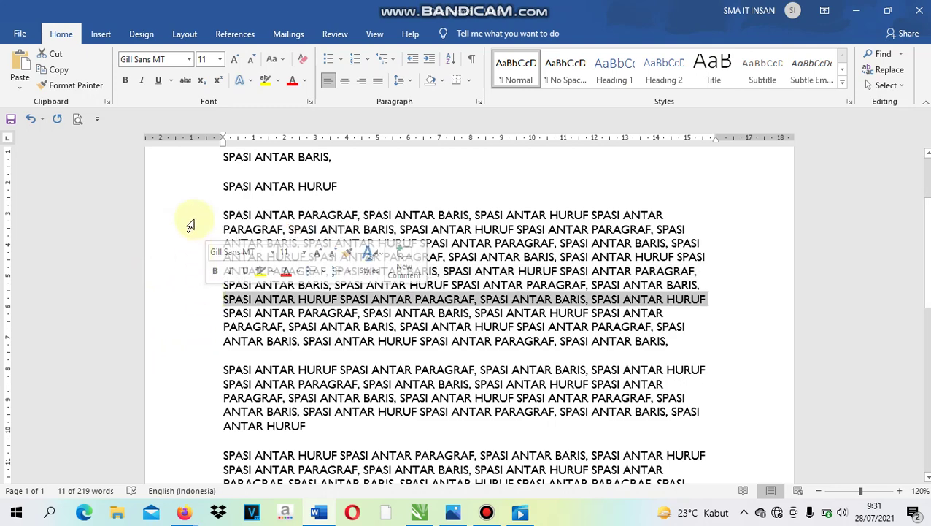
- Select the whole long paragraph below SPASI ANTAR HURUF, centre it, and return it to left alignment
drag(192, 221, 186, 344)
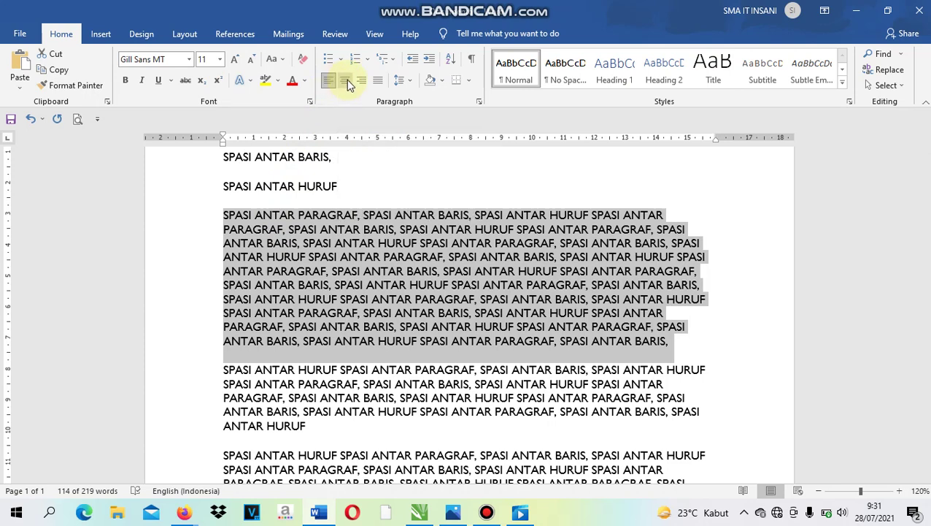
click(347, 80)
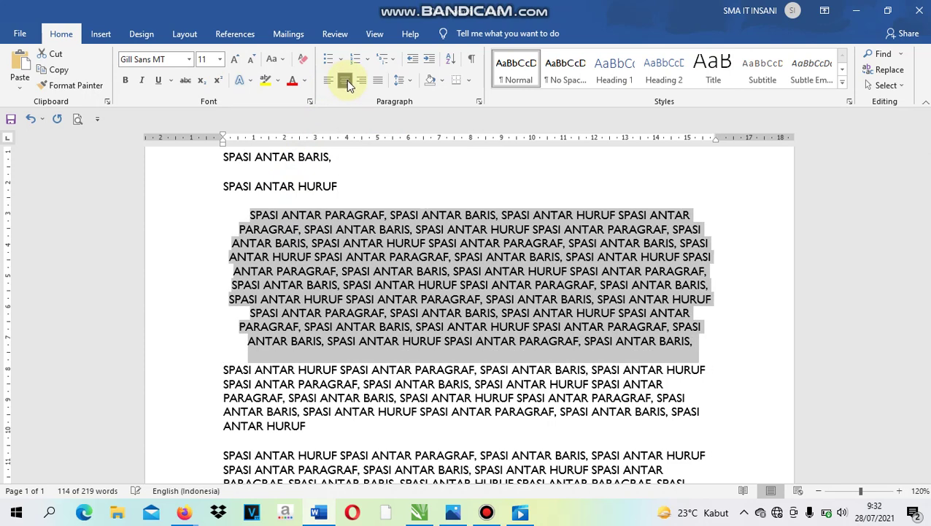
click(328, 87)
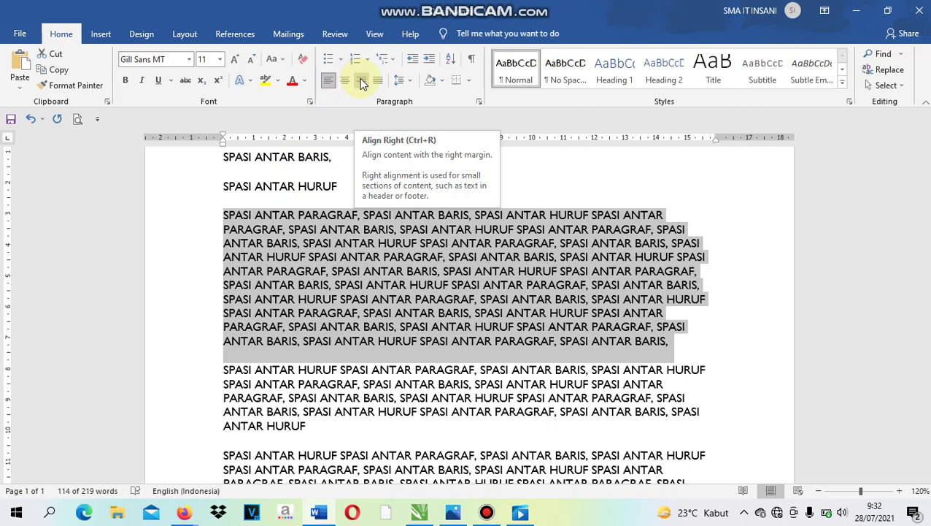
- Try right alignment on the selected paragraph, and finish by justifying it between both margins
click(364, 82)
click(364, 77)
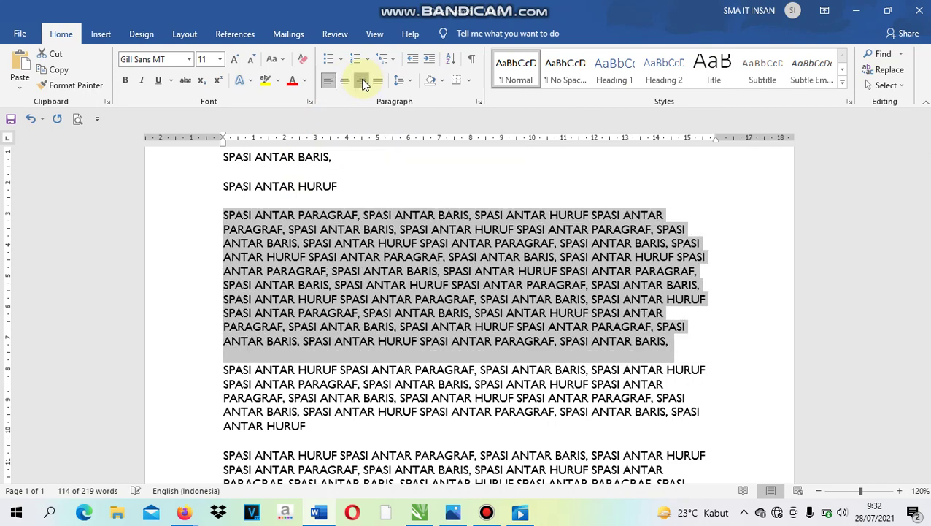
click(364, 77)
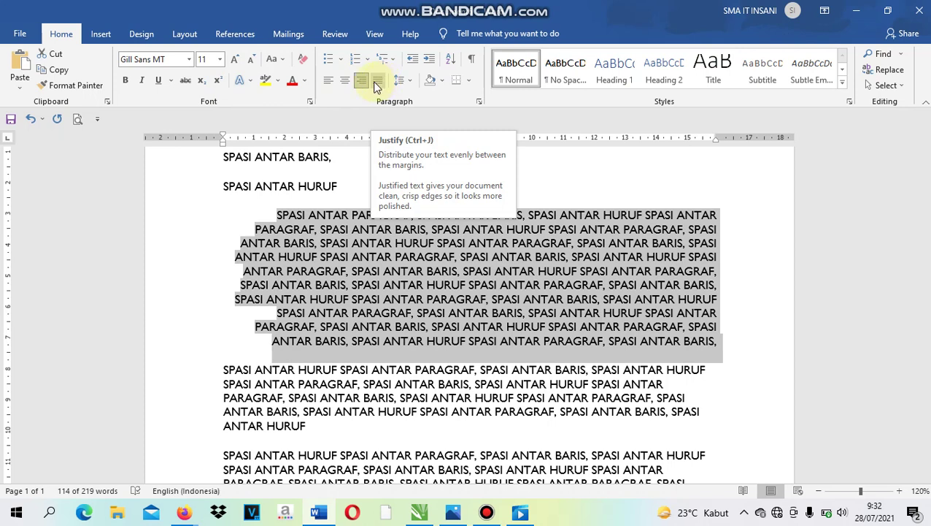
click(377, 82)
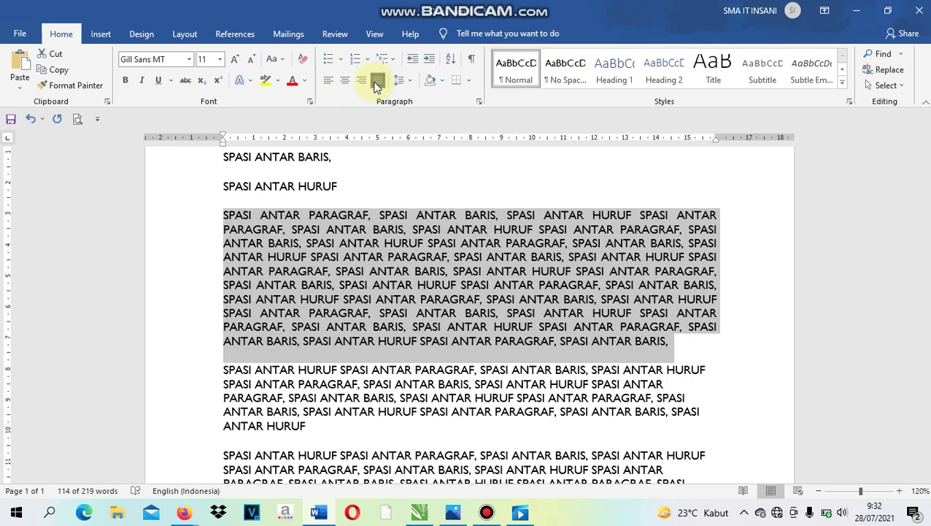
- Try a default tab indent at the start of the long paragraph's first line, and remove it completely
click(354, 218)
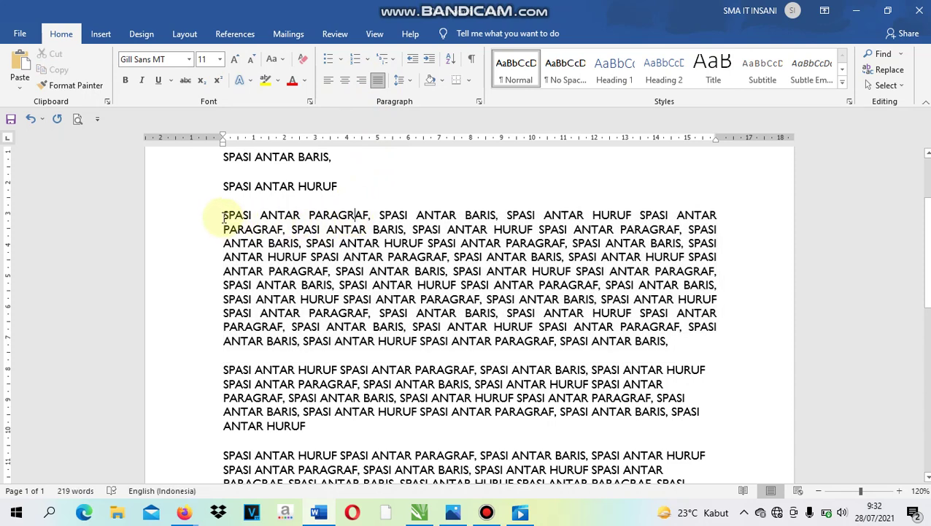
click(223, 217)
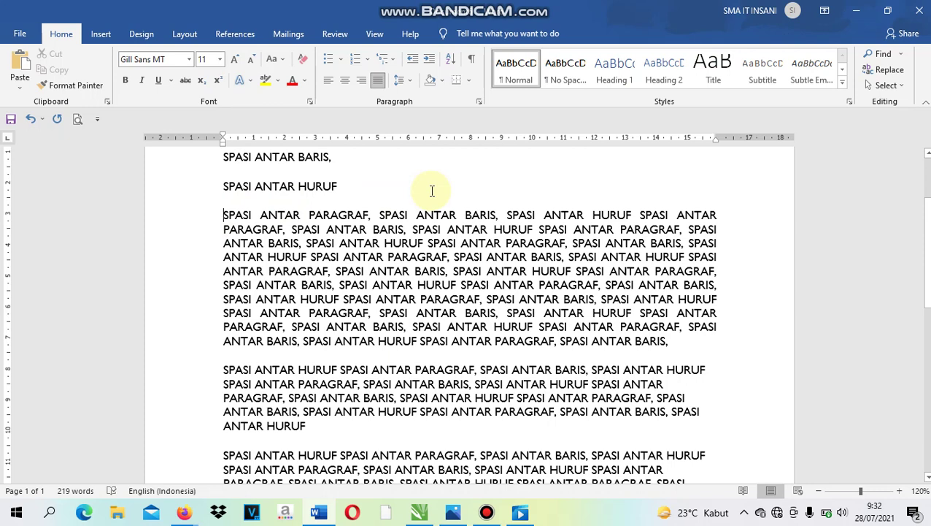
key(Tab)
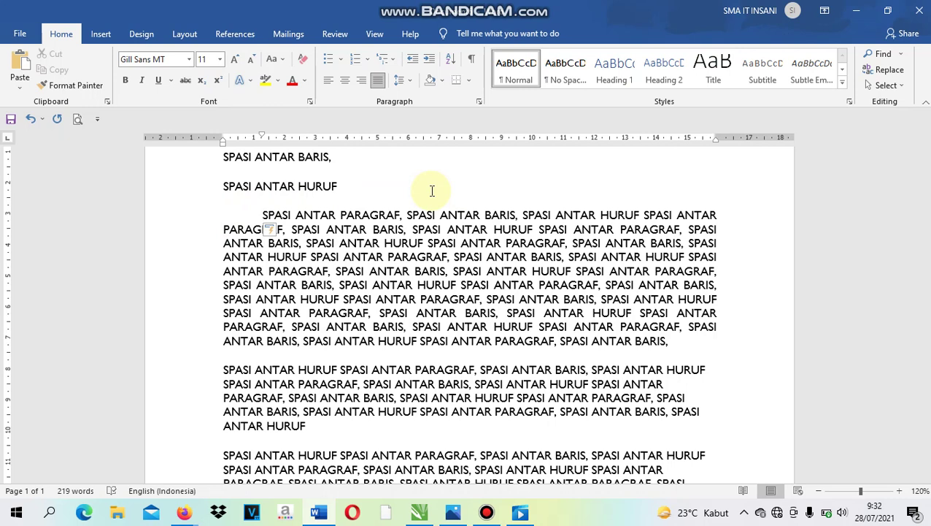
key(BackSpace)
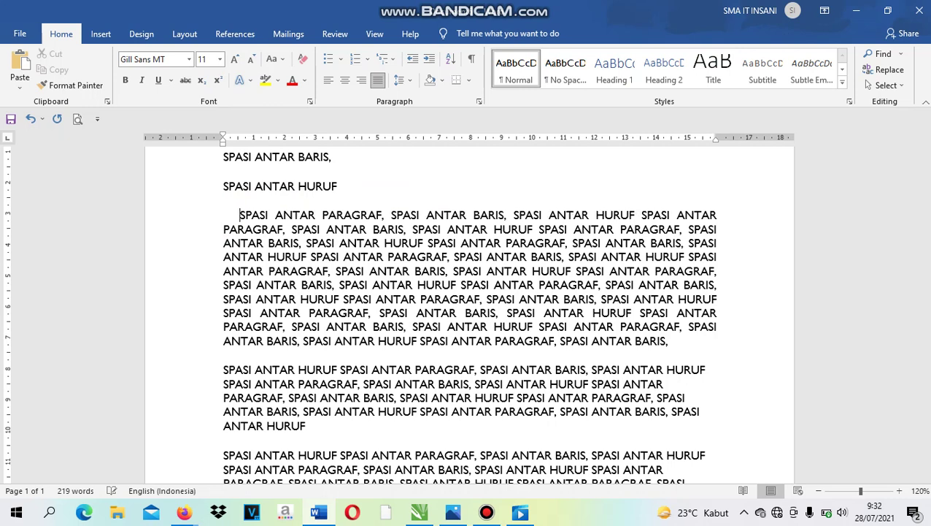
key(BackSpace)
key(BackSpace)
key(BackSpace)
key(BackSpace)
key(BackSpace)
key(BackSpace)
key(BackSpace)
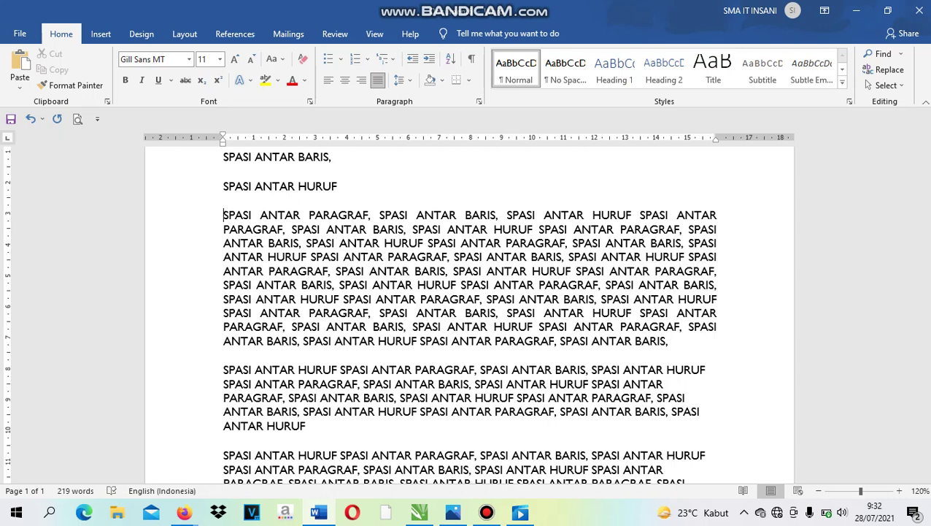
- Indent the long paragraph's first line again and extend the first-line indent to 1,5 cm on the ruler
key(Tab)
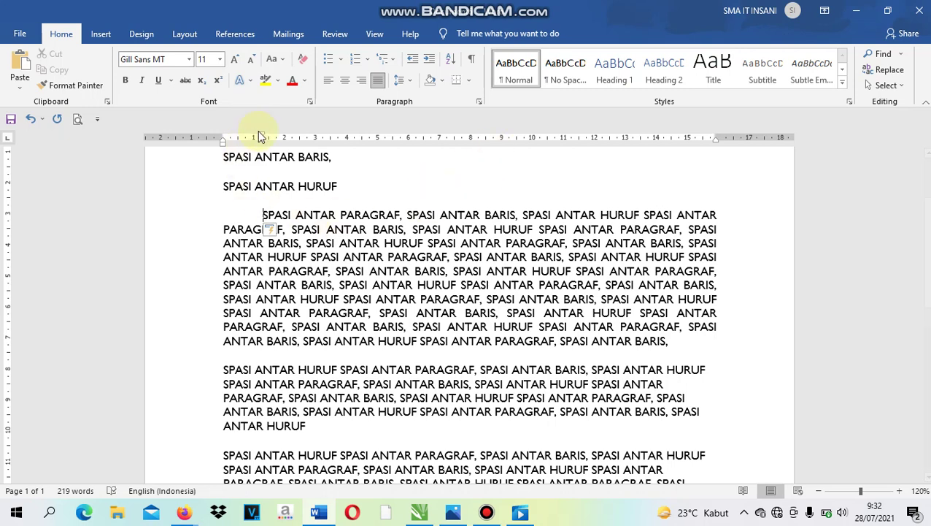
mouse_move(262, 138)
mouse_down()
mouse_move(254, 135)
mouse_move(285, 136)
mouse_move(270, 138)
mouse_move(276, 174)
mouse_move(266, 132)
mouse_move(277, 139)
mouse_up()
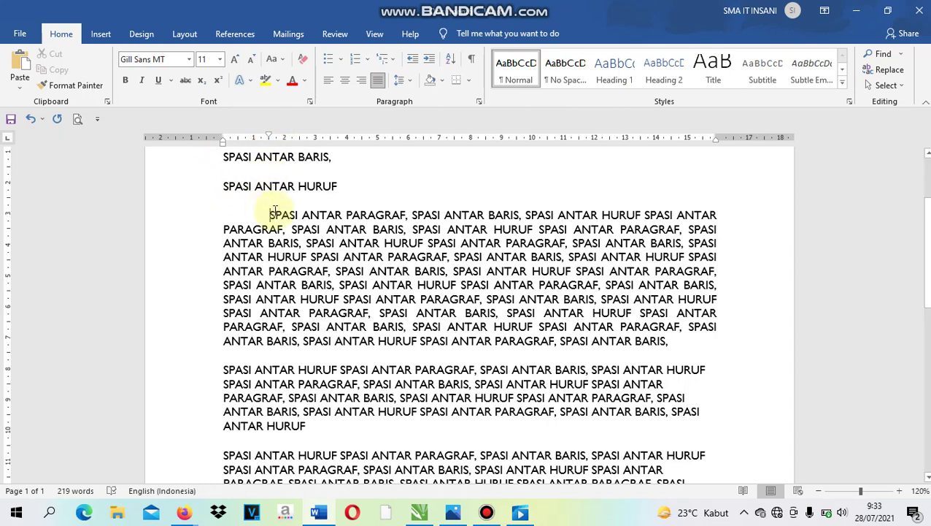
- Set the long paragraph's first-line indent to 1 cm in the paragraph settings
click(478, 102)
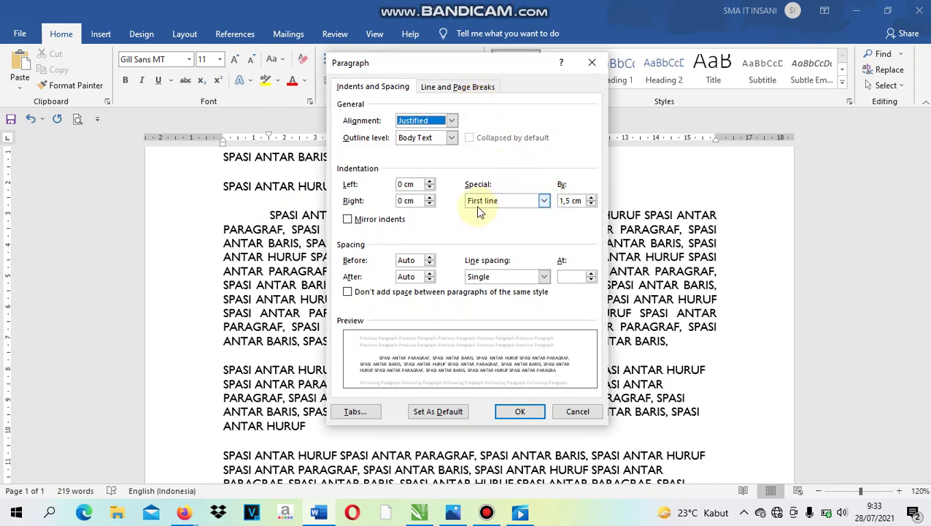
click(592, 205)
click(592, 205)
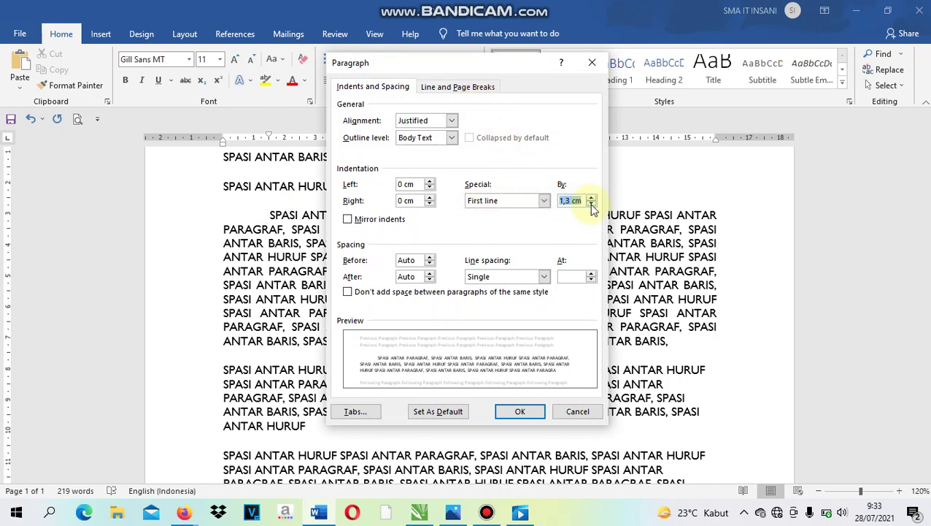
click(592, 205)
click(592, 204)
click(592, 205)
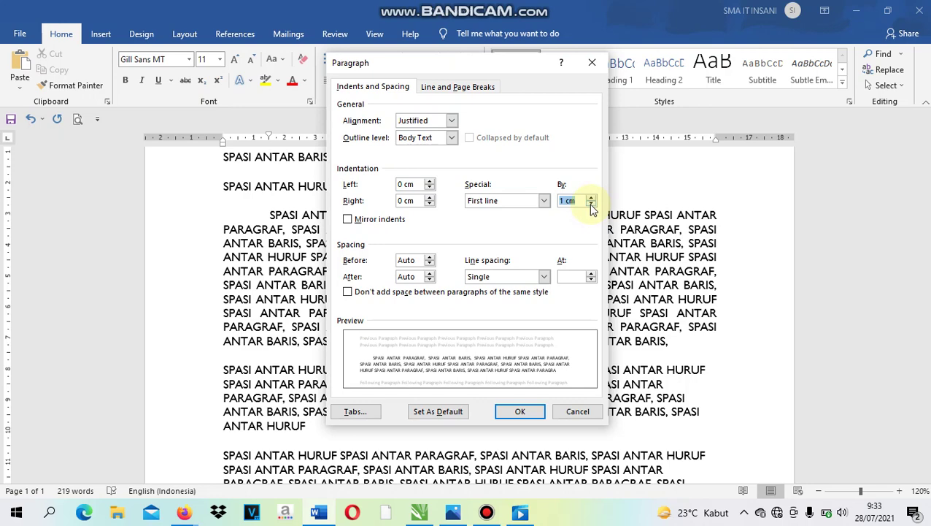
click(519, 412)
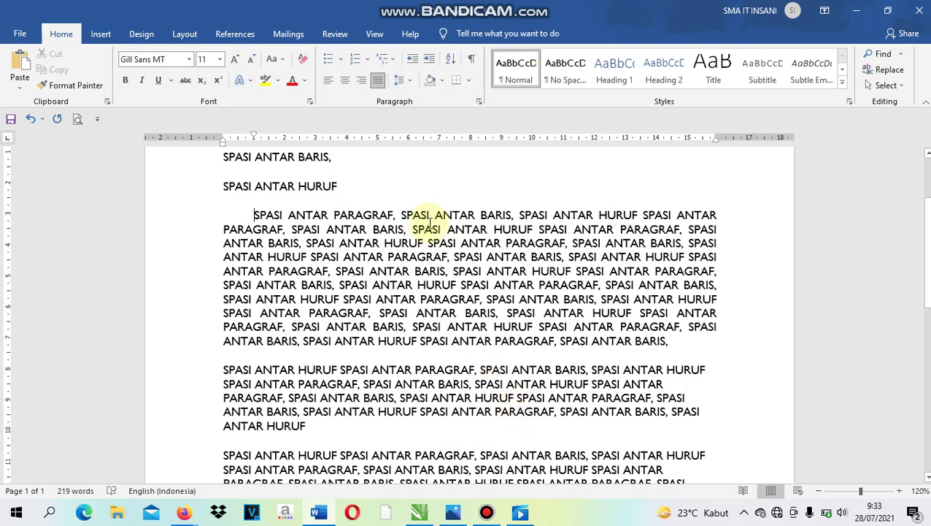
- Change the long paragraph's special indentation to Hanging in the paragraph settings
click(479, 102)
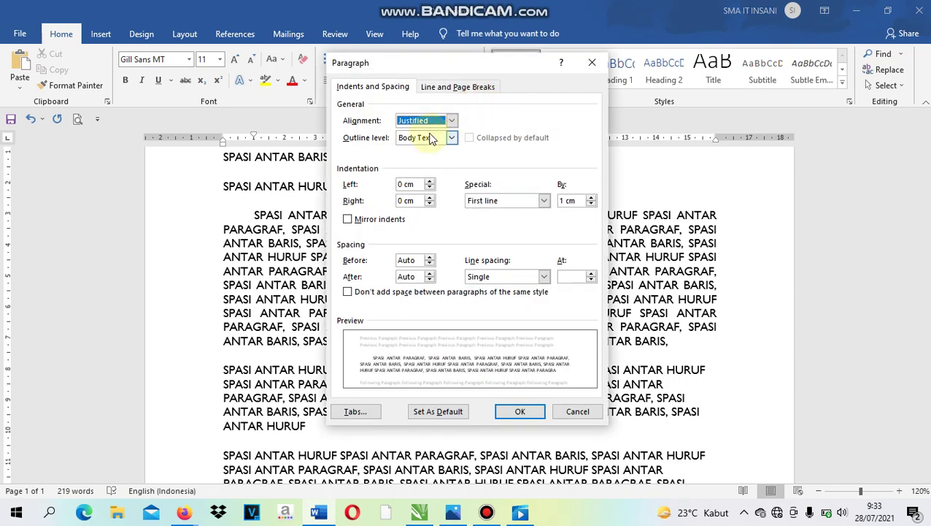
click(482, 203)
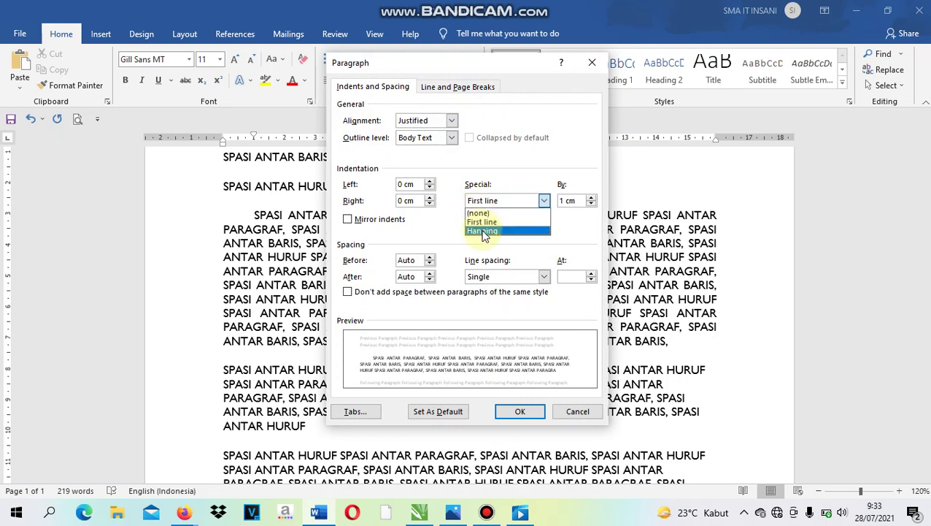
click(483, 231)
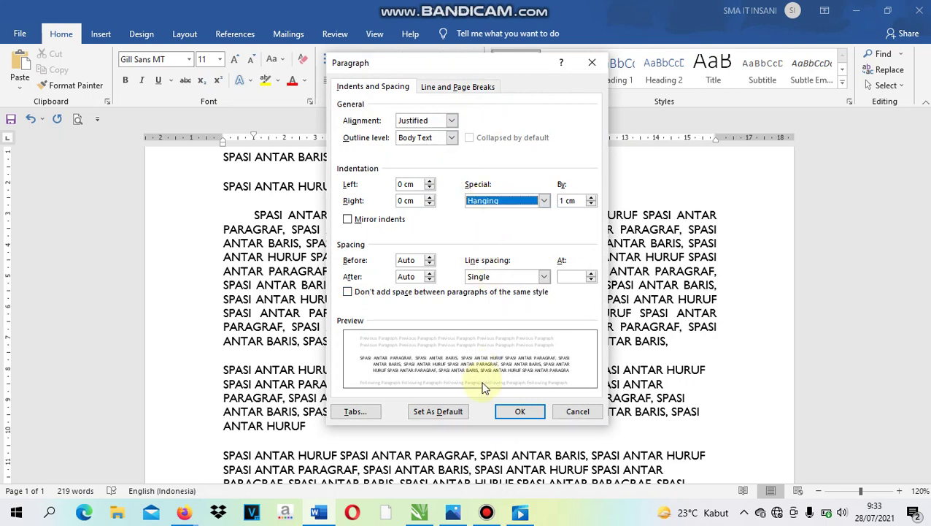
click(516, 411)
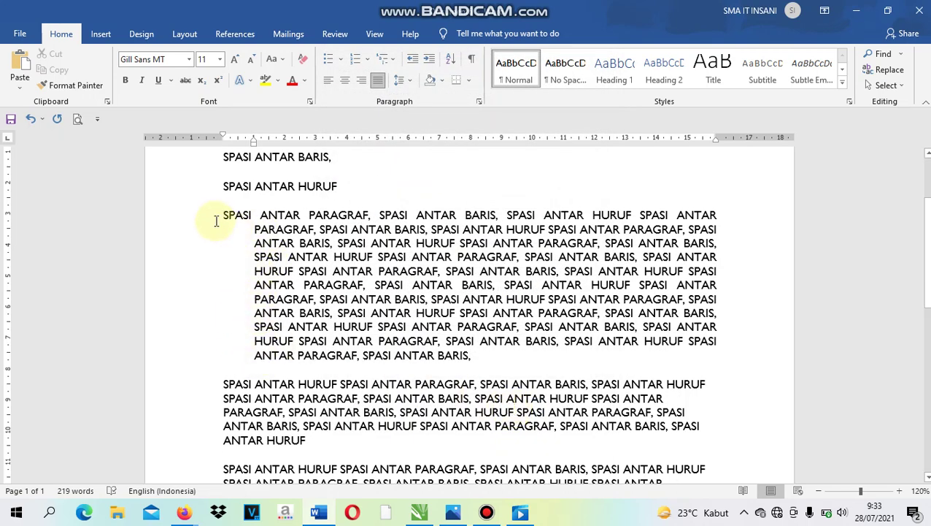
- Set the long paragraph's special indentation back to First line in the paragraph settings
click(478, 102)
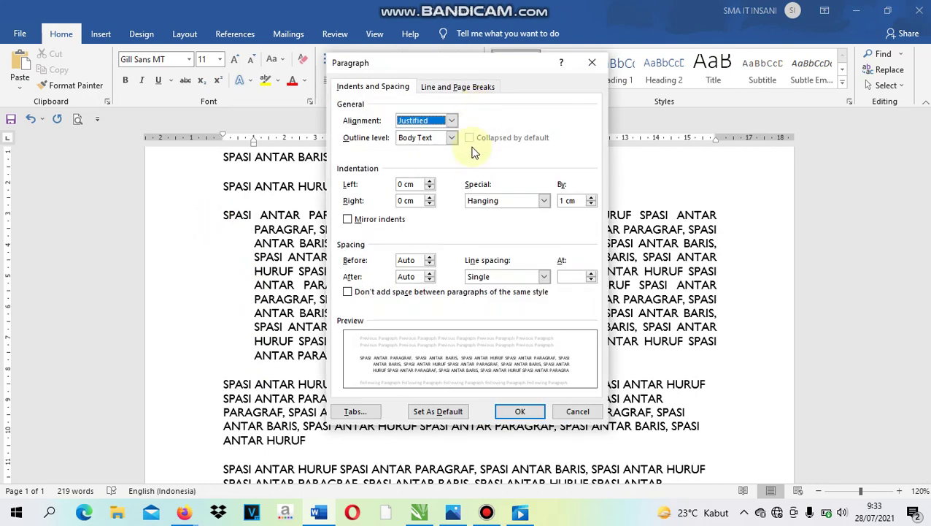
click(493, 202)
click(486, 228)
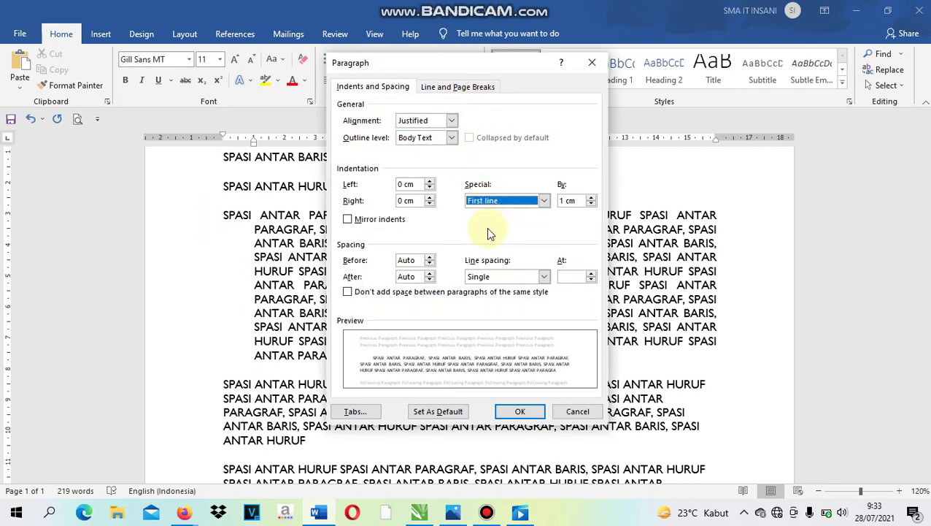
click(520, 410)
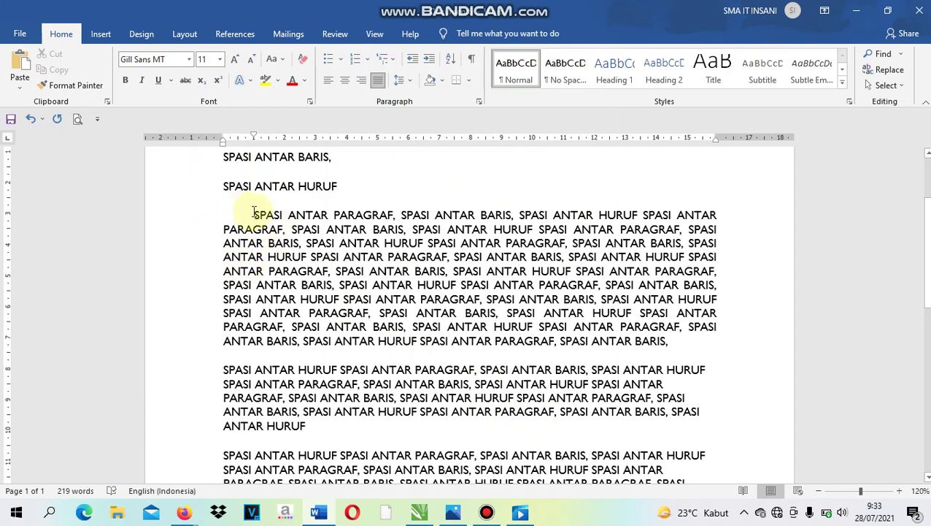
- Select the whole indented paragraph and set its line spacing to 1,5
drag(253, 213, 680, 340)
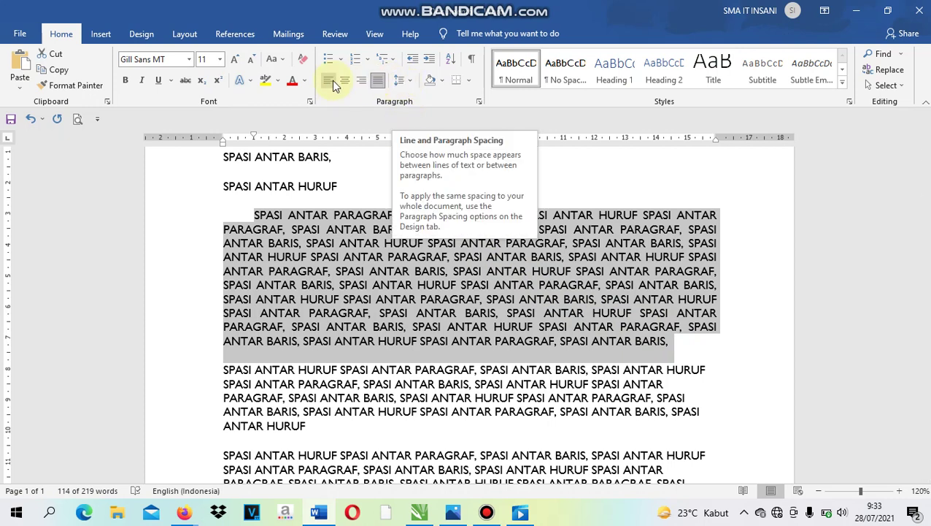
click(408, 81)
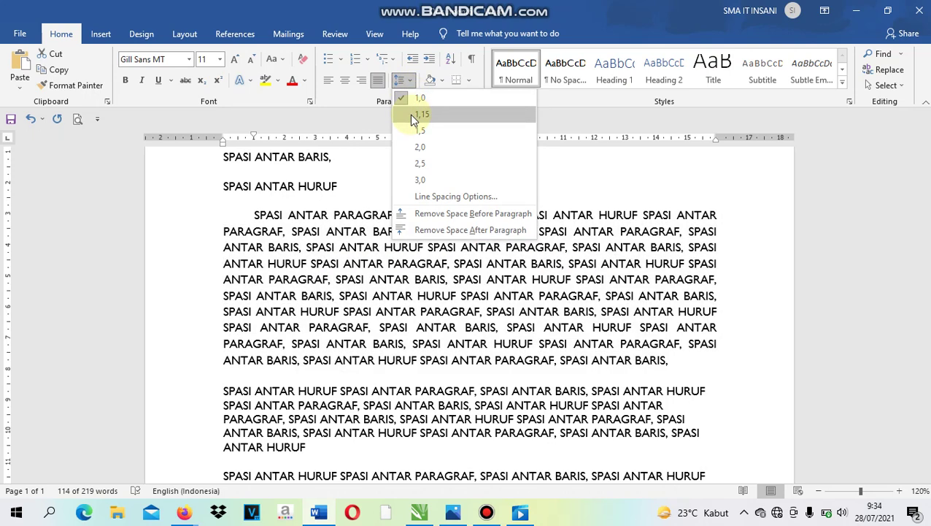
click(413, 132)
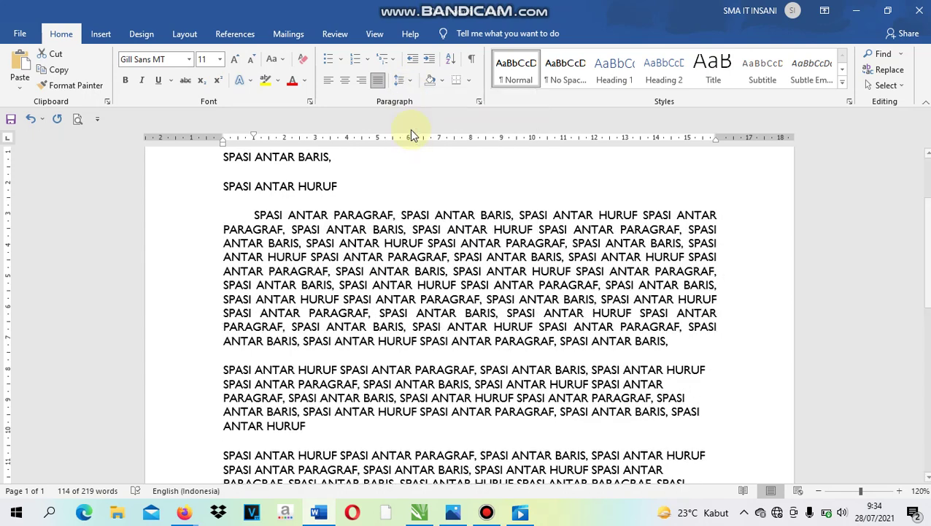
- Set the indented paragraph's line spacing to 2,0 and return it to 1,0
click(408, 81)
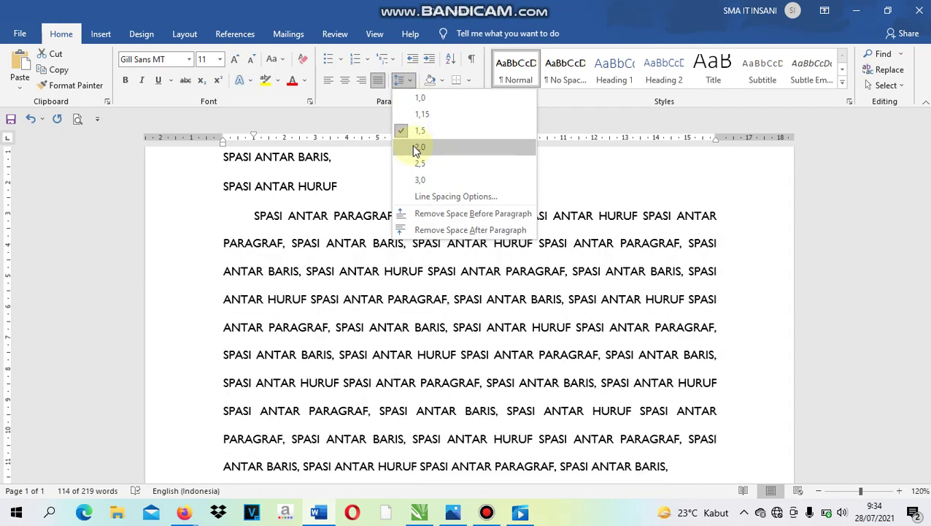
click(413, 146)
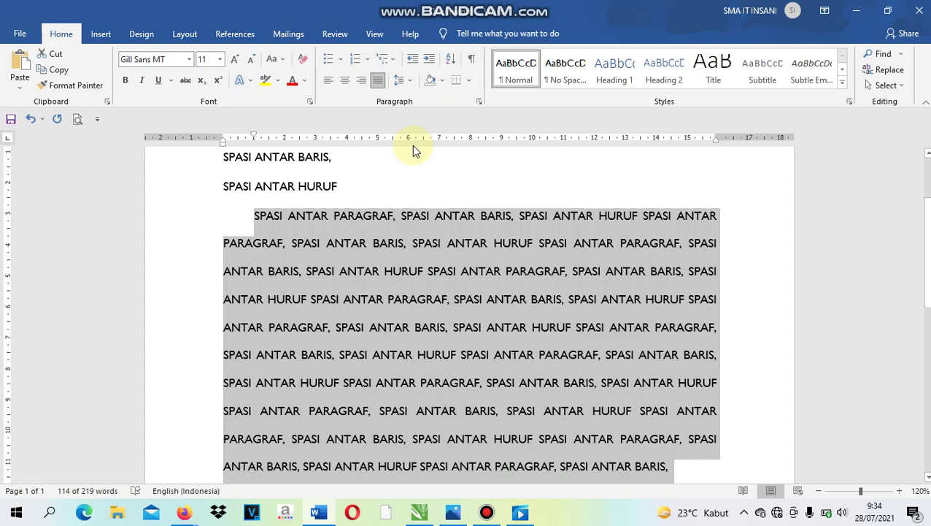
click(410, 82)
click(413, 98)
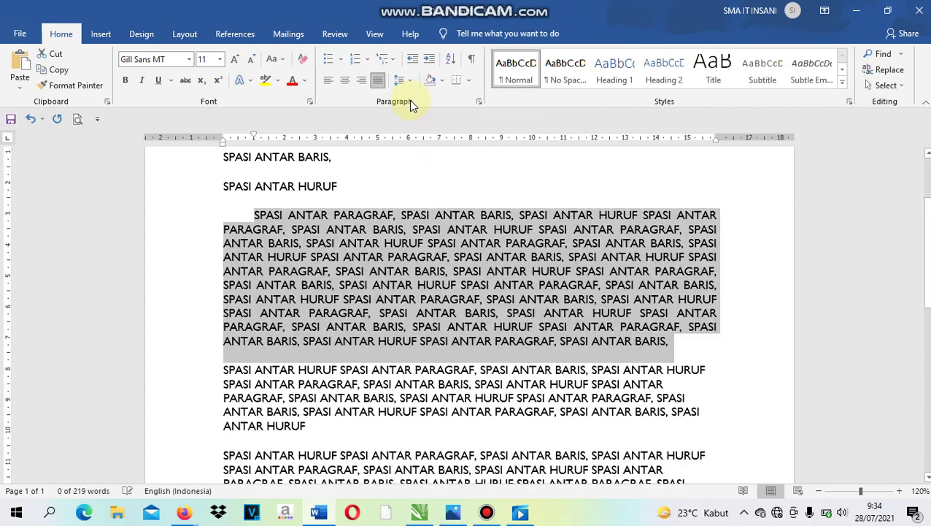
click(473, 248)
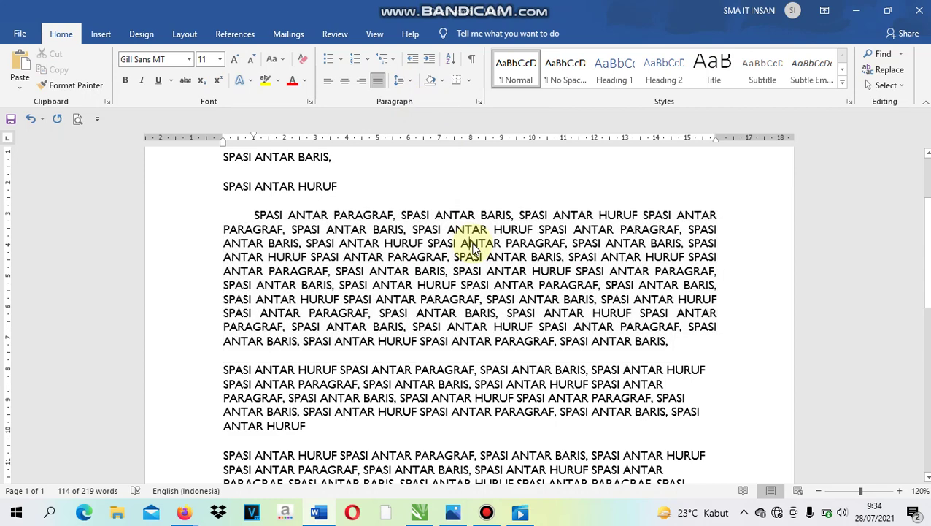
- Select the whole indented paragraph and switch its line spacing to double, 1,5 and back to single
click(411, 185)
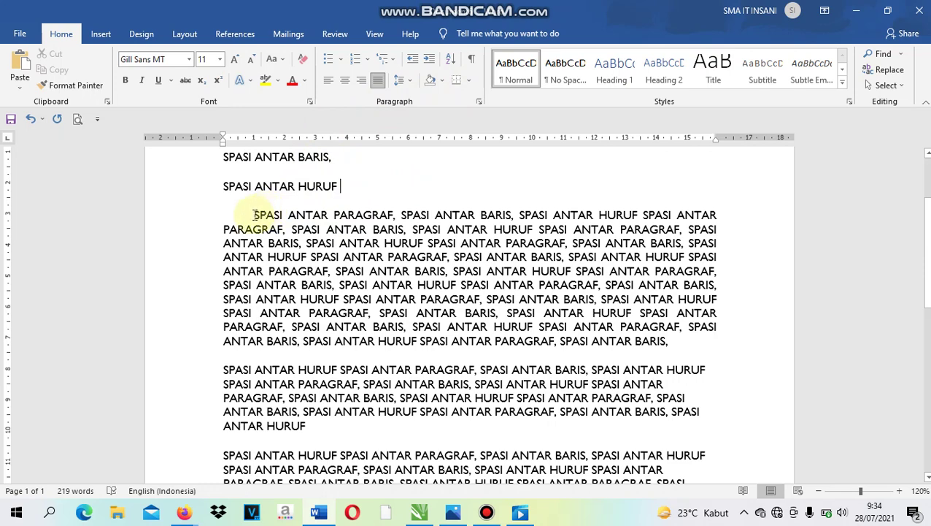
drag(253, 215, 685, 348)
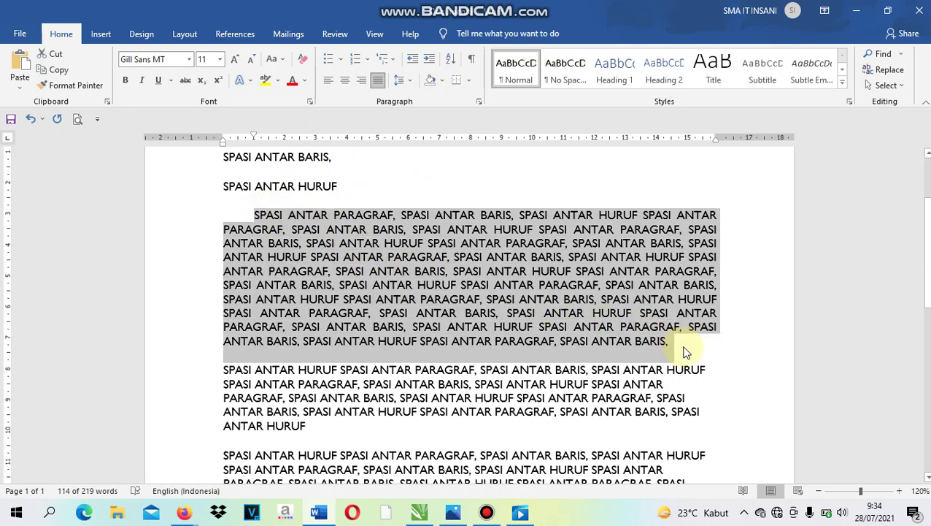
key(ctrl+2)
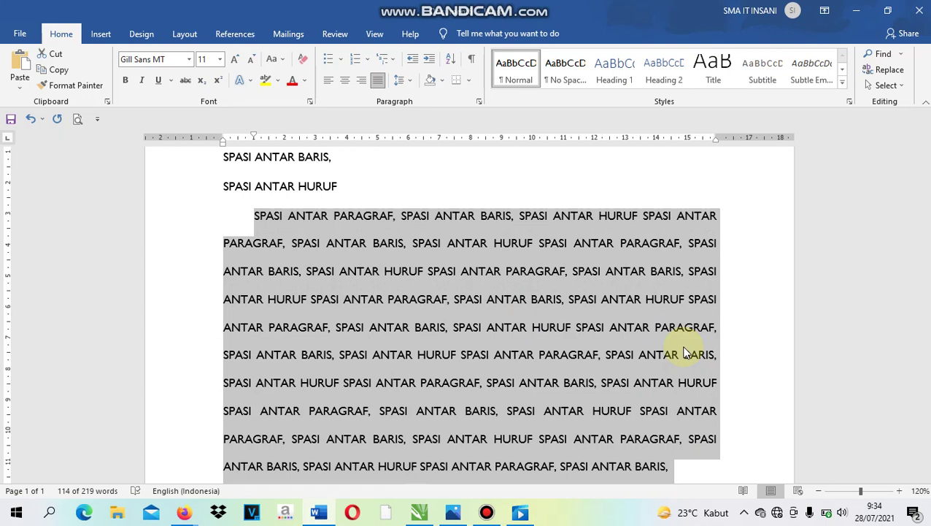
key(ctrl+5)
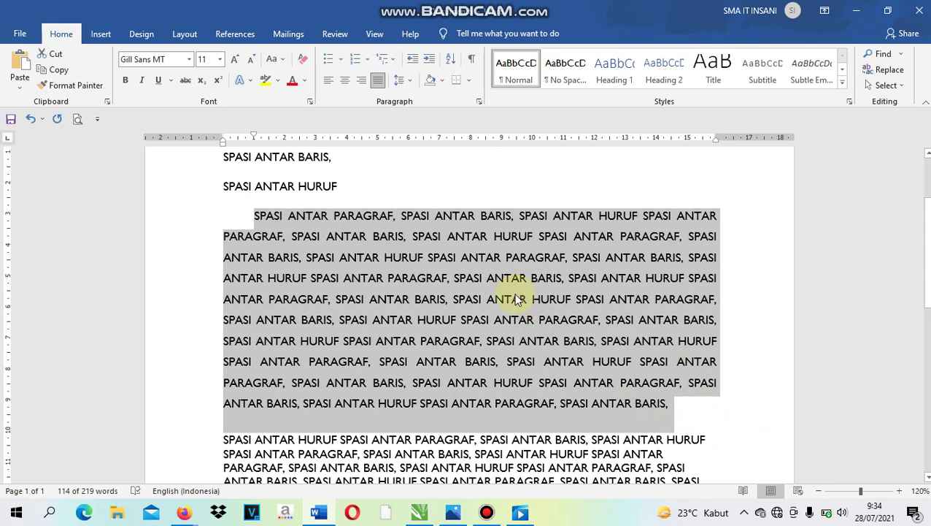
mouse_move(414, 4)
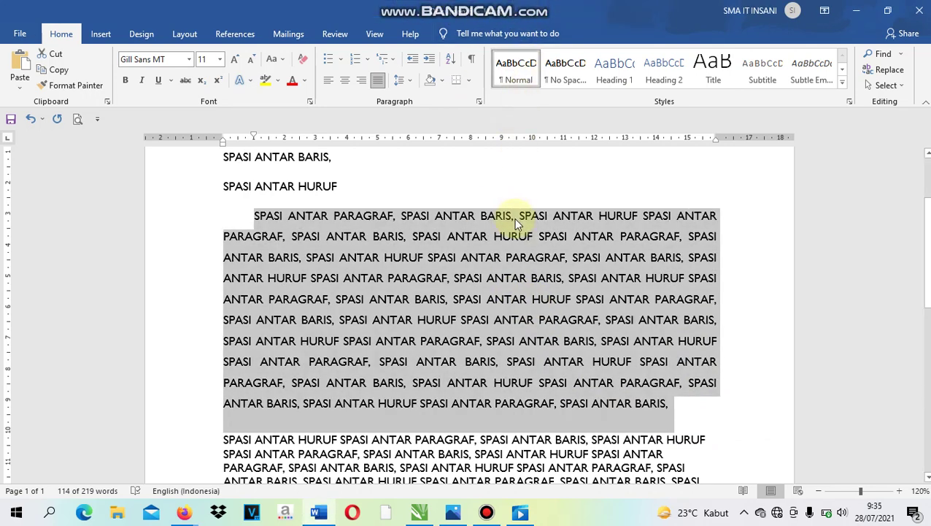
key(ctrl+1)
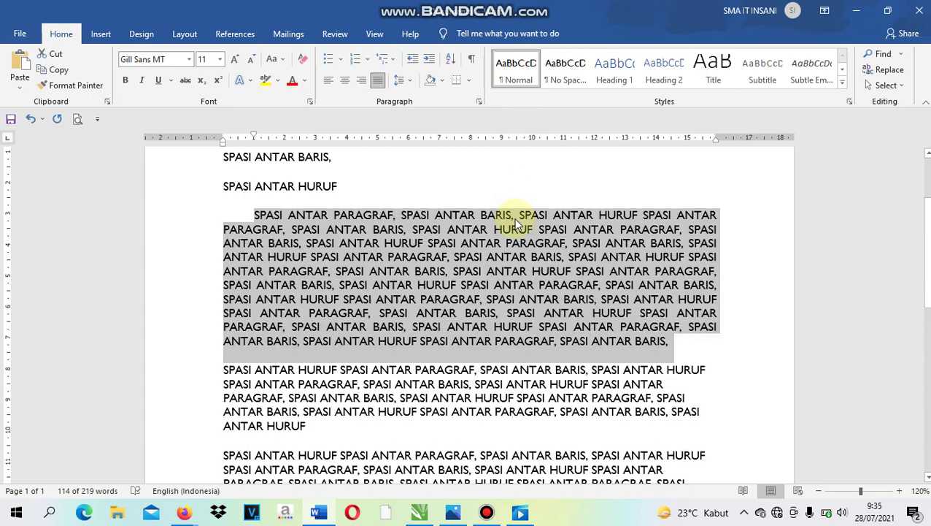
click(515, 312)
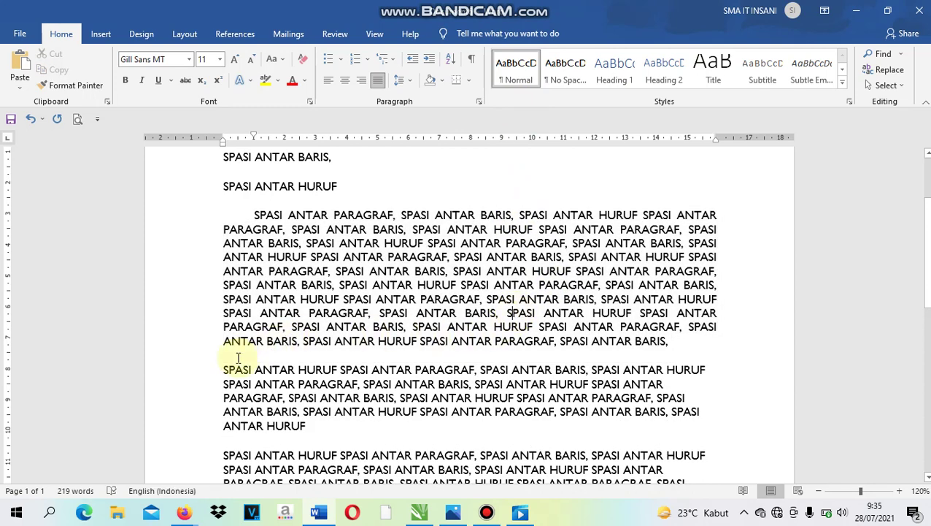
- Join the second long paragraph to the first and split it off again so it inherits the first one's formatting
click(225, 369)
key(BackSpace)
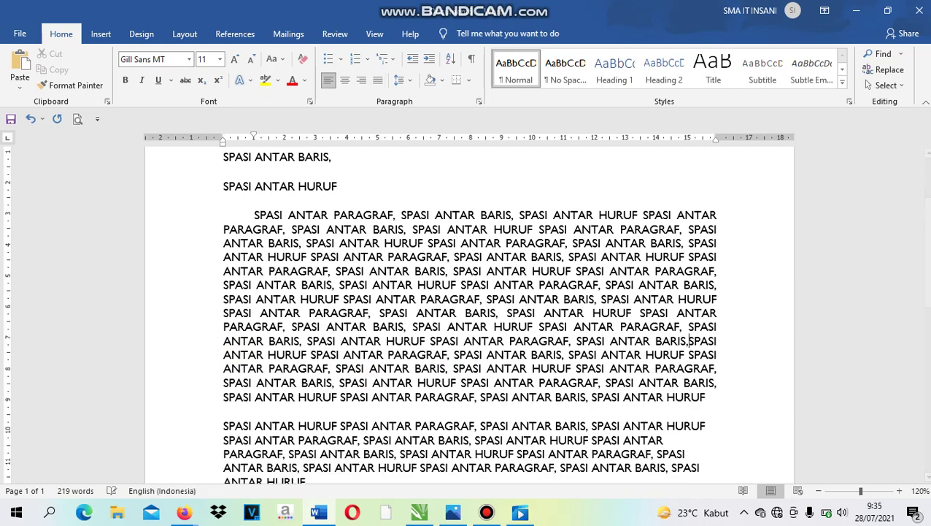
key(Return)
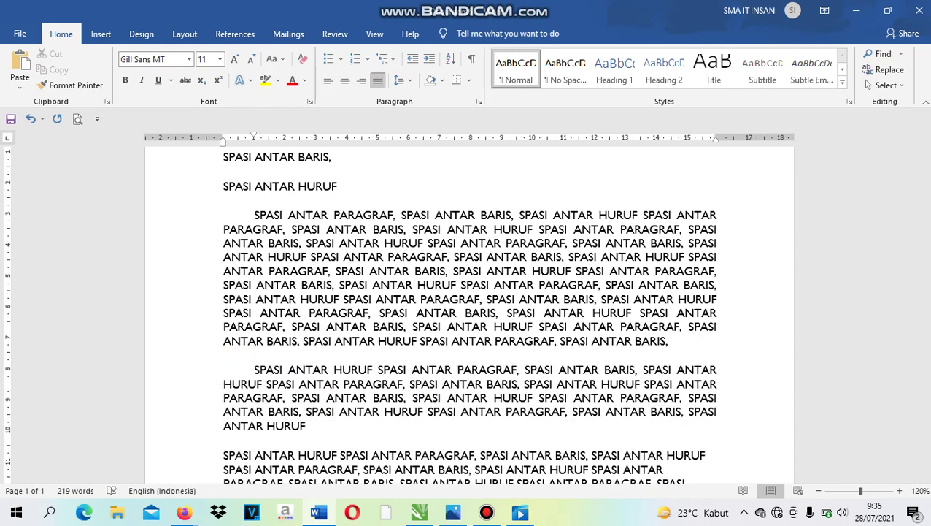
- Remove the first-line indent from the second long paragraph
scroll(256, 367, down, 1)
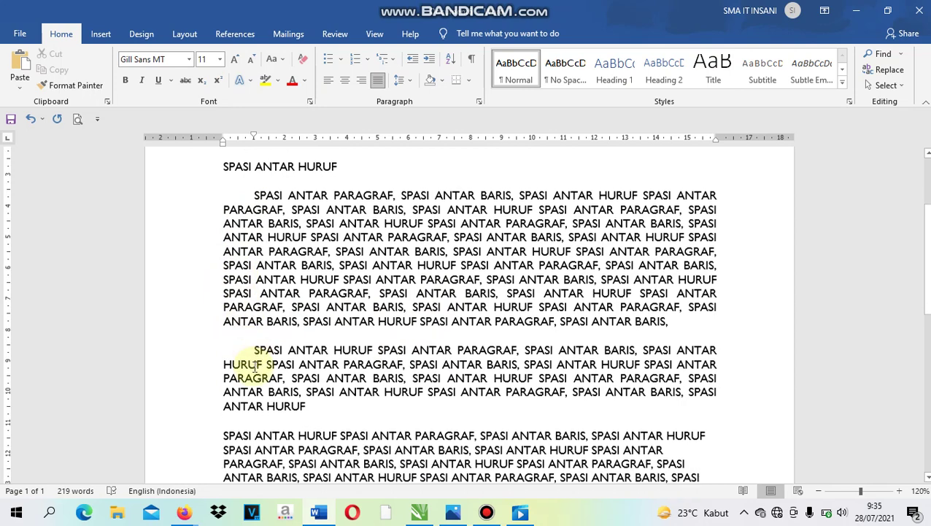
scroll(255, 367, down, 3)
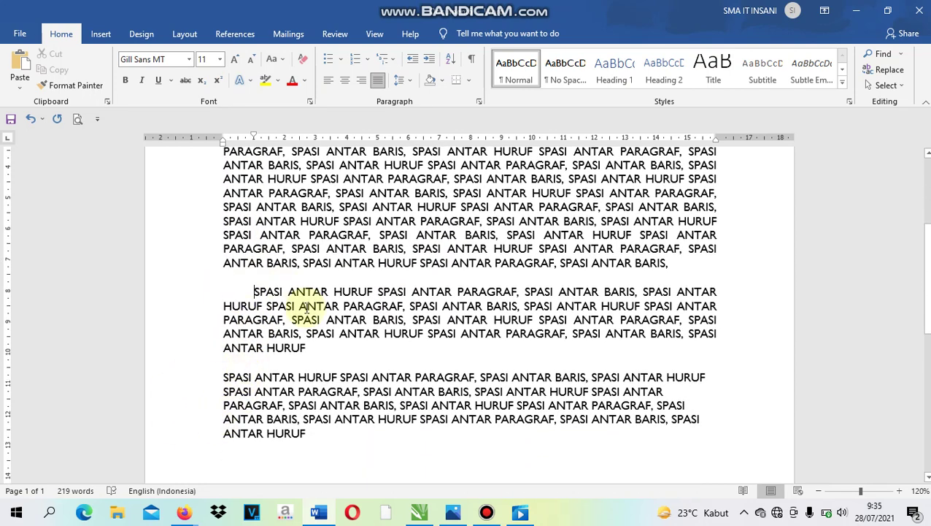
scroll(254, 326, up, 2)
key(BackSpace)
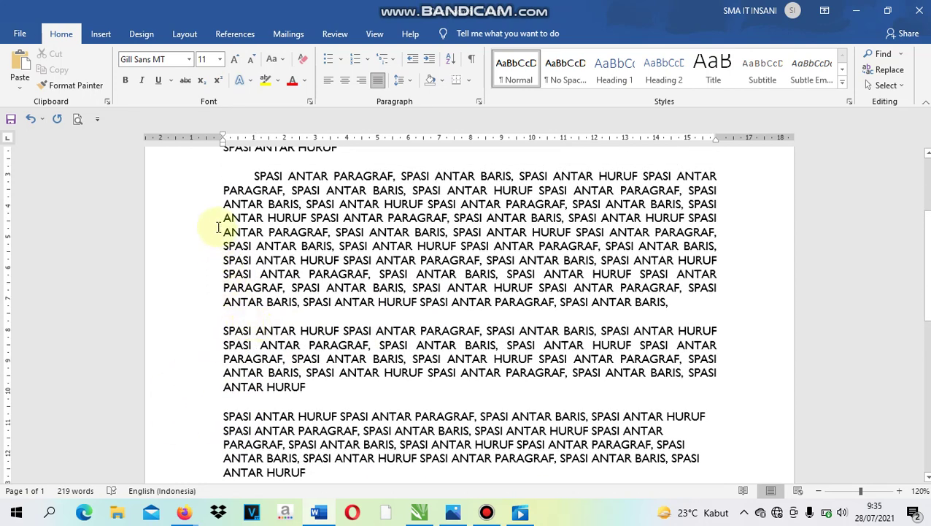
- Select all three long paragraphs and give them a First line special indentation of 1 cm
drag(188, 182, 187, 474)
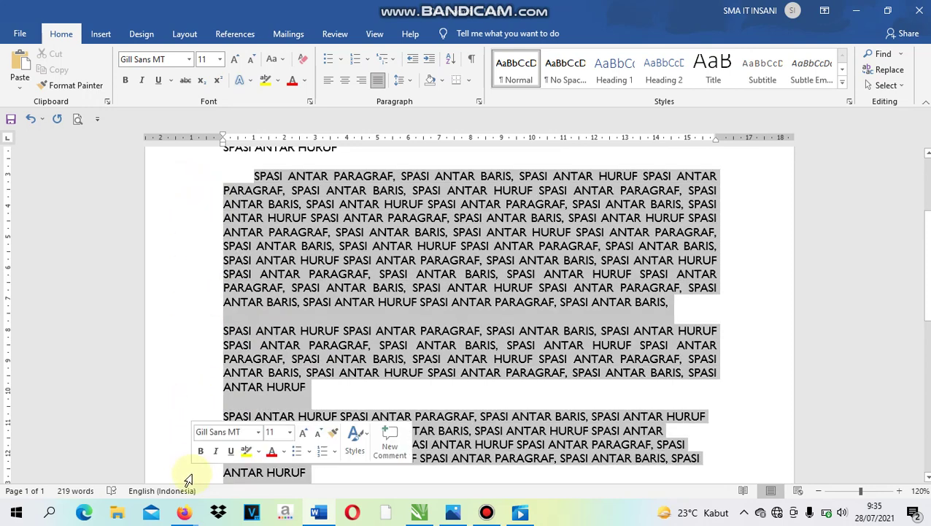
click(479, 102)
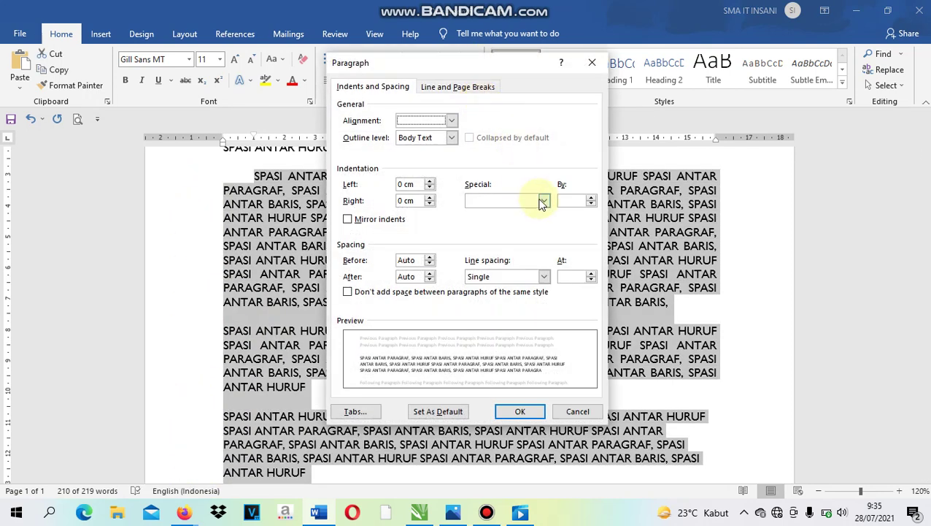
click(543, 201)
click(530, 221)
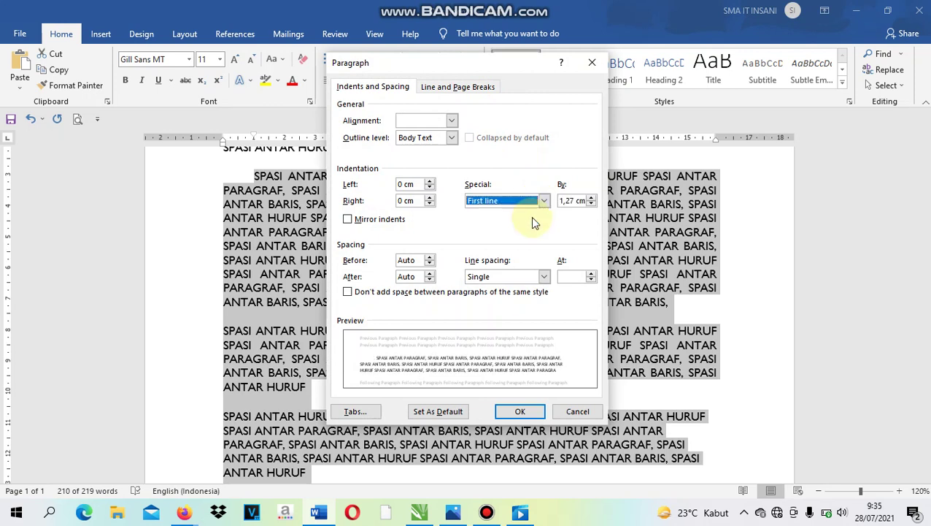
click(576, 201)
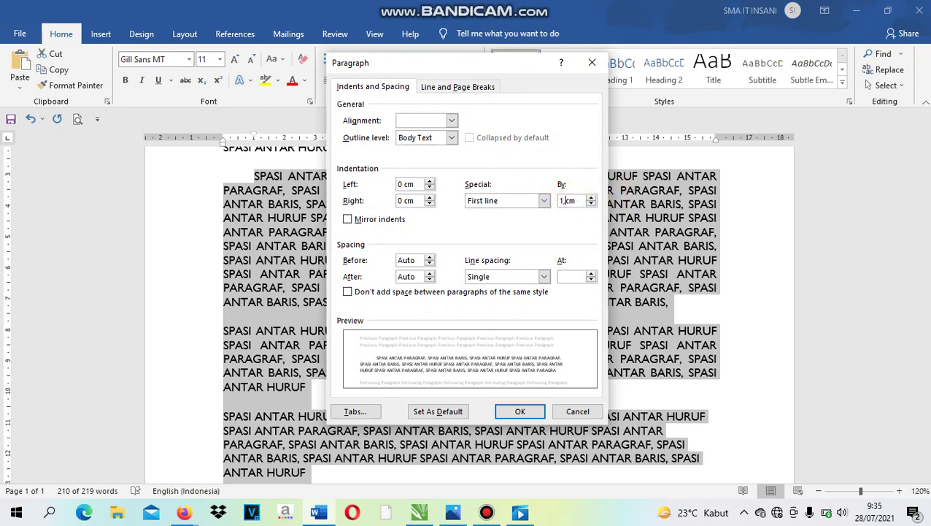
key(Return)
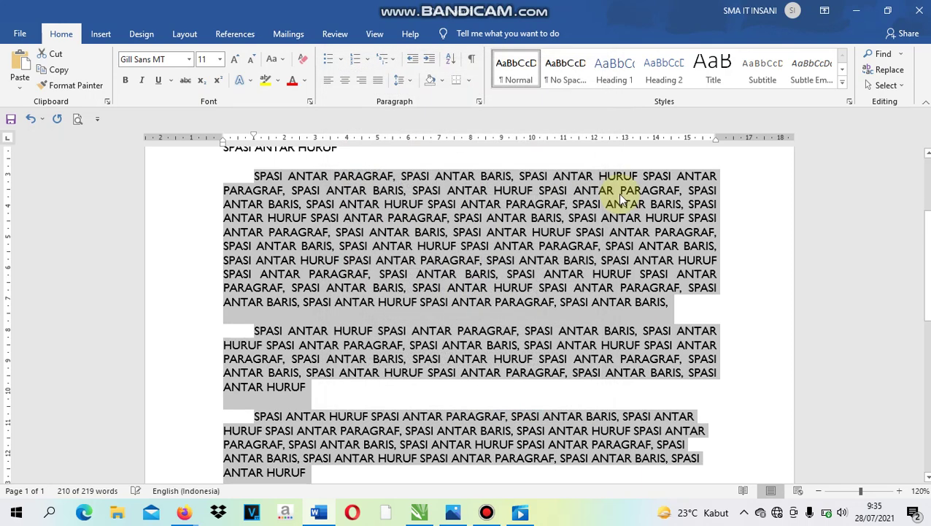
click(277, 387)
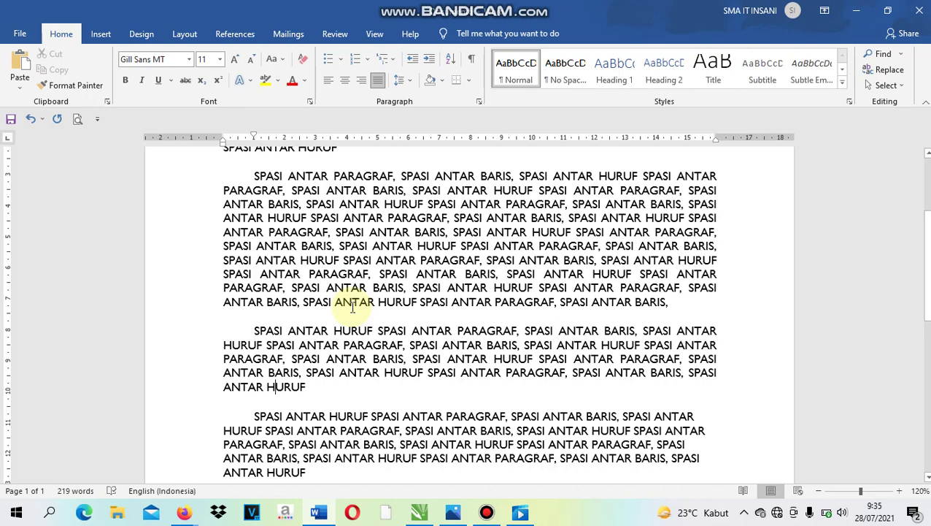
drag(249, 173, 275, 208)
click(282, 314)
click(267, 301)
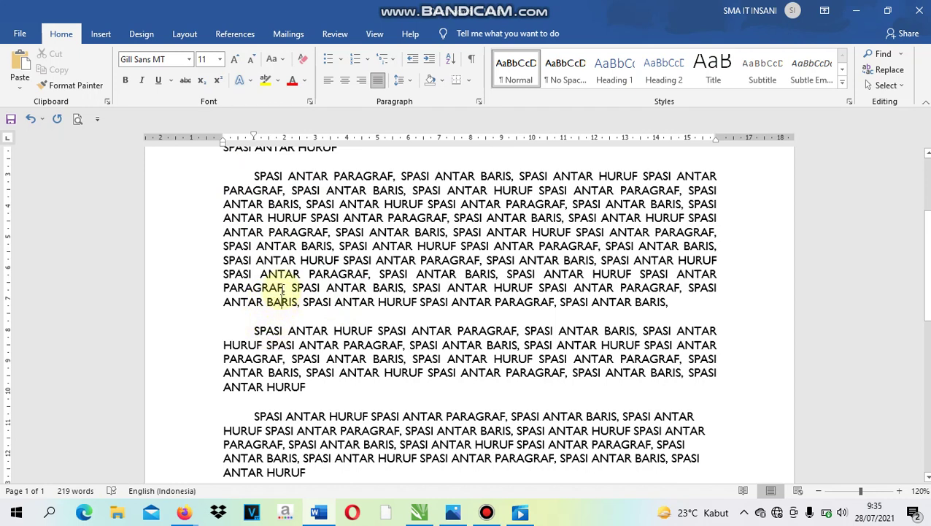
click(282, 302)
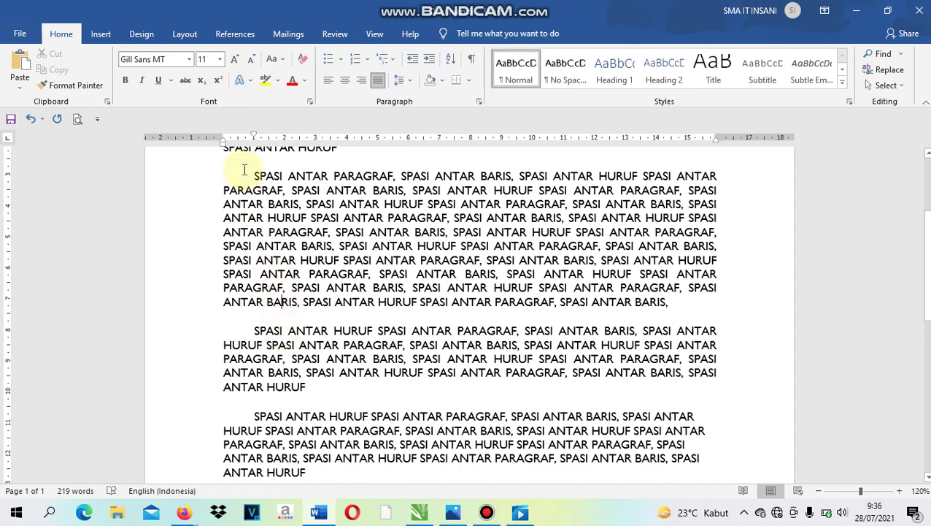
- Select all three long paragraphs and remove the space before each paragraph
drag(254, 178, 318, 471)
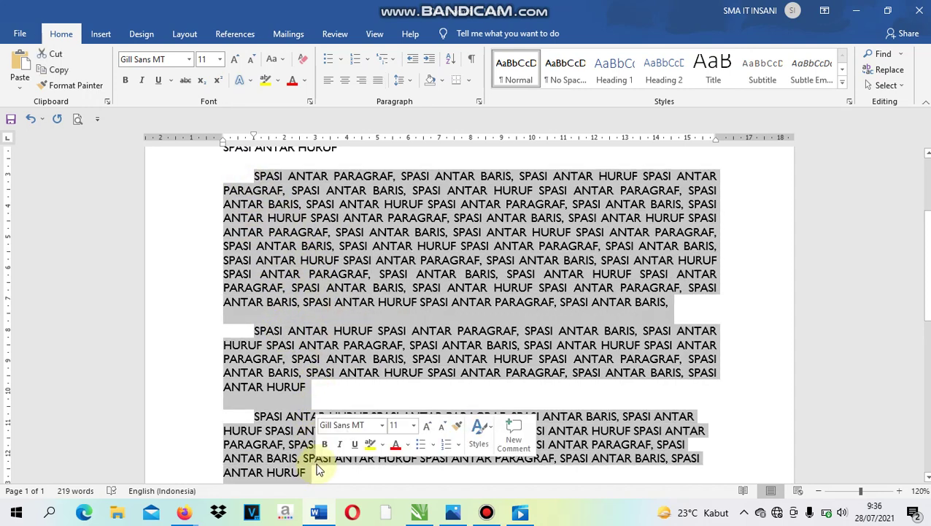
click(411, 81)
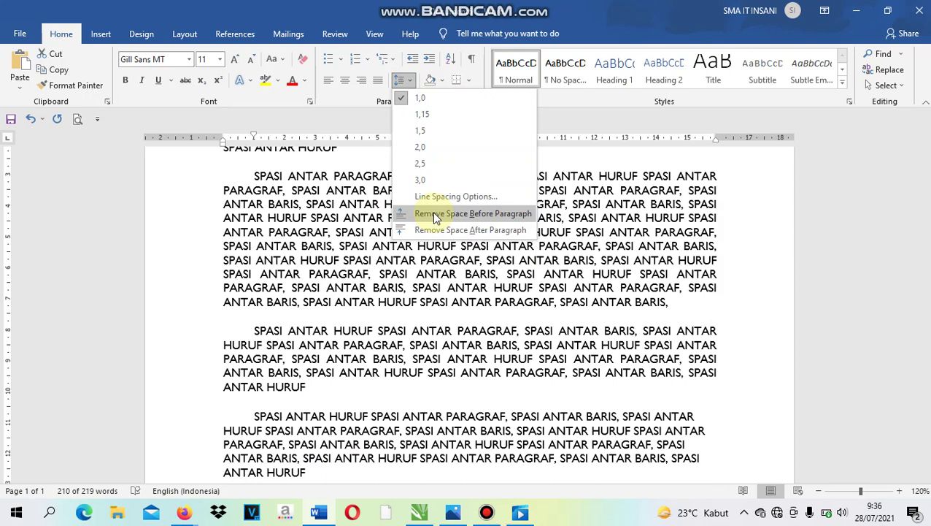
click(436, 215)
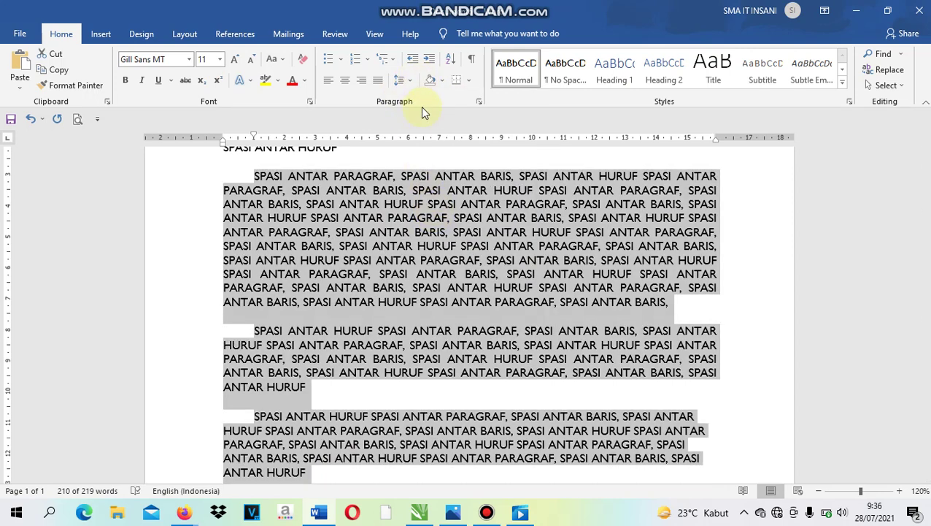
- Set the spacing after the three selected paragraphs to 0 pt in the paragraph settings
click(478, 103)
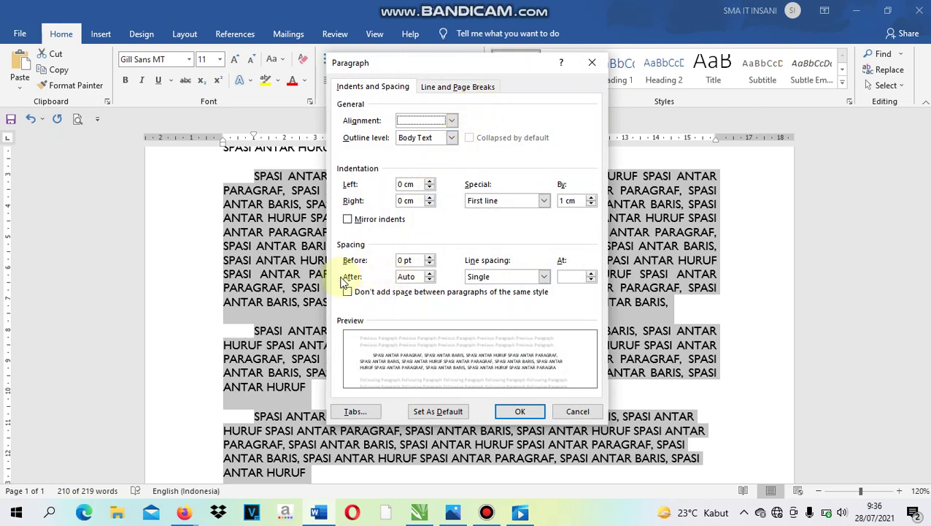
click(431, 280)
click(518, 411)
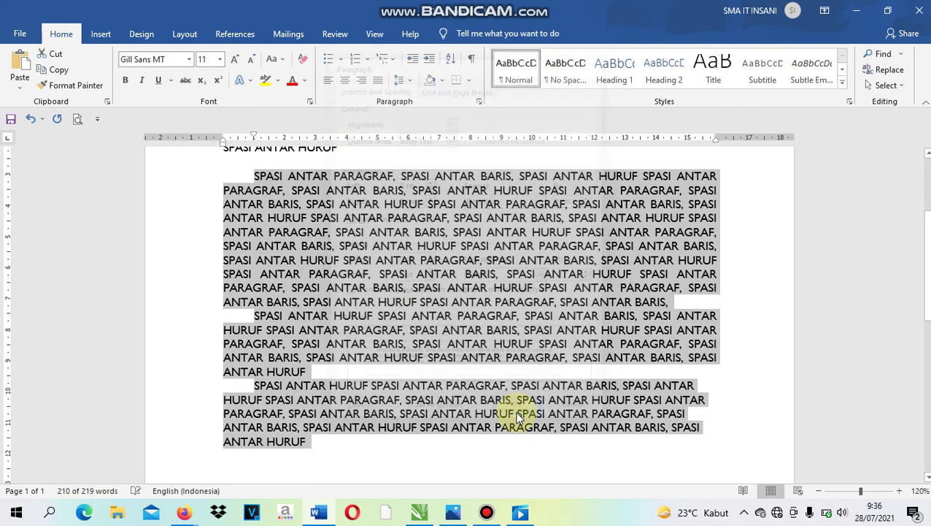
click(372, 357)
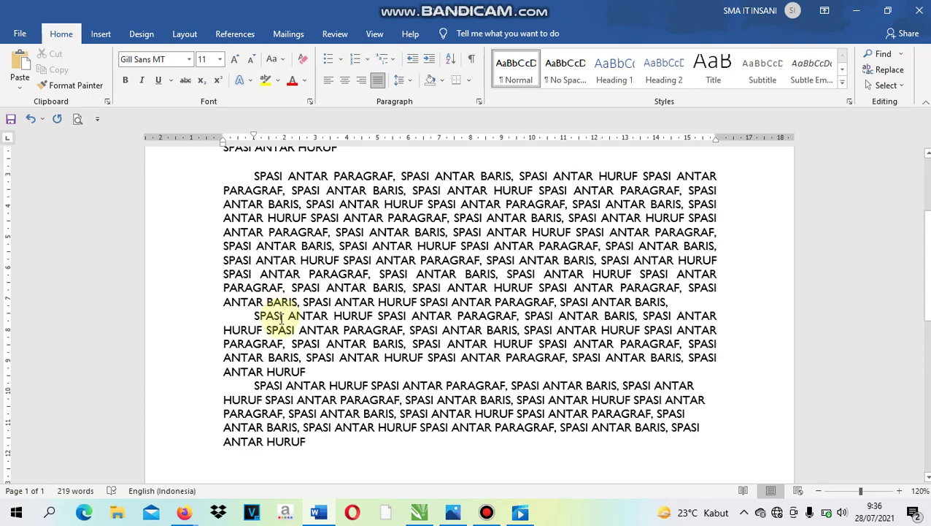
- Select the three long paragraphs again and set their spacing before to 18 pt in the paragraph settings
triple_click(306, 441)
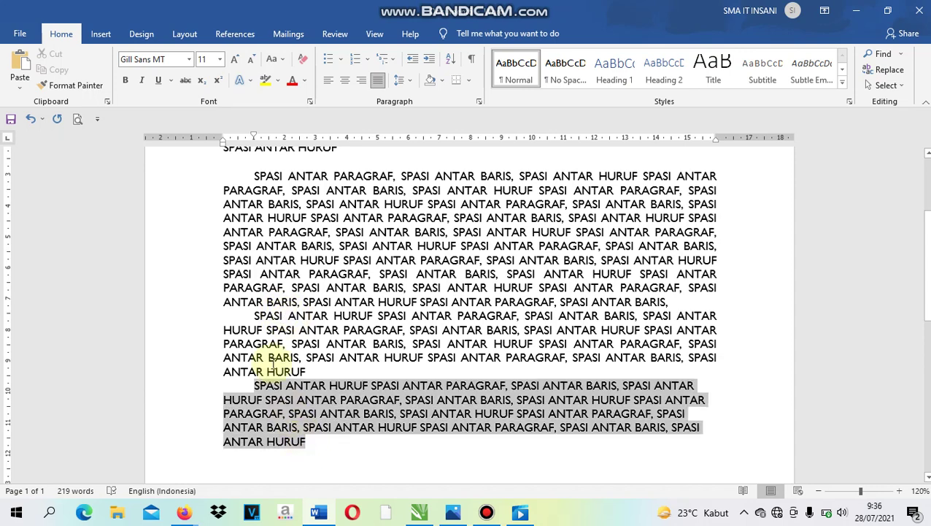
drag(272, 362, 228, 178)
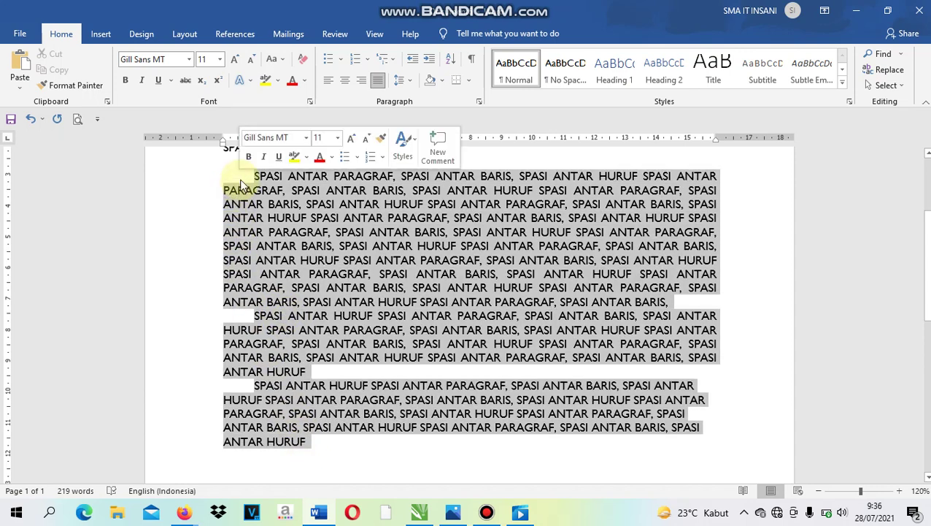
click(479, 100)
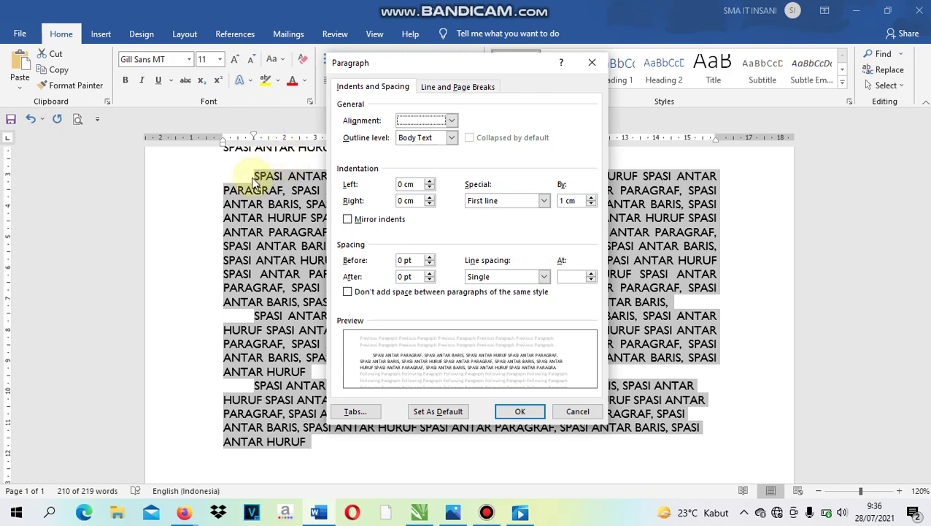
click(430, 257)
click(430, 257)
click(429, 257)
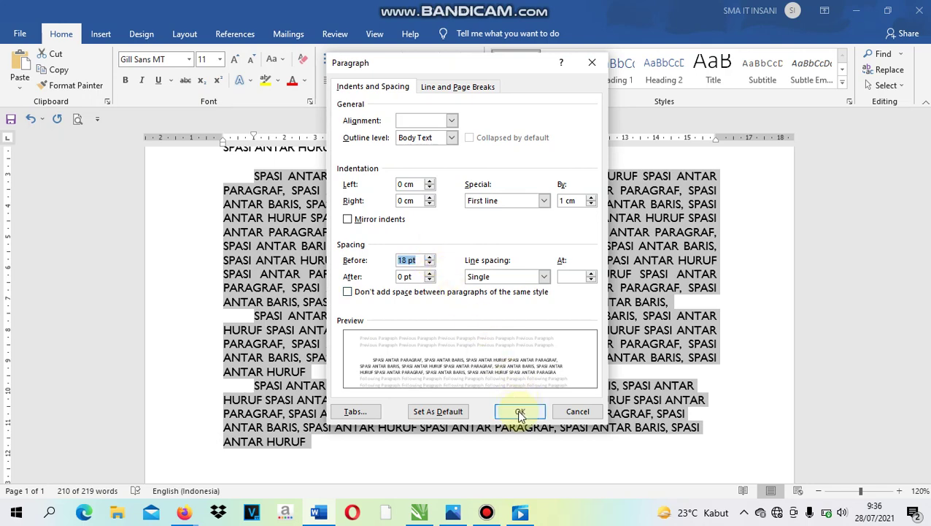
click(519, 411)
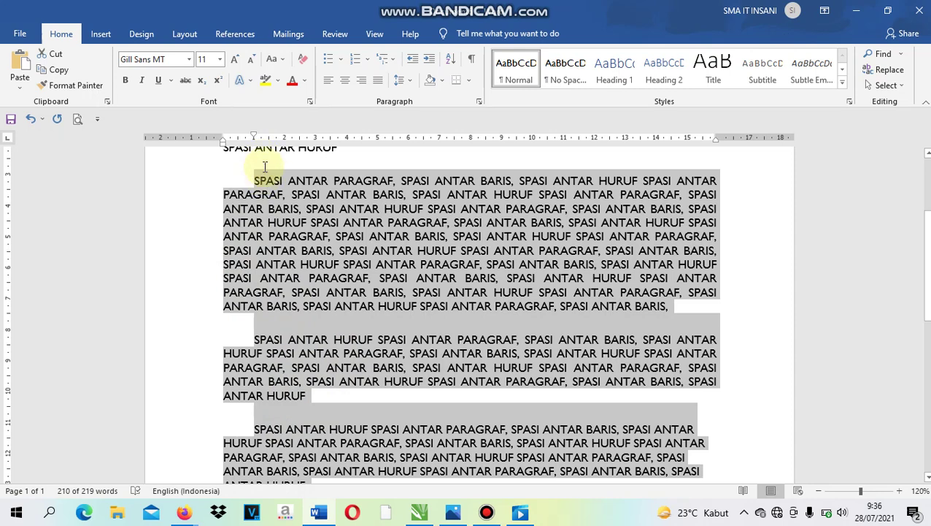
- Set the spacing before and after the three selected long paragraphs to 0 pt in the paragraph settings
click(480, 102)
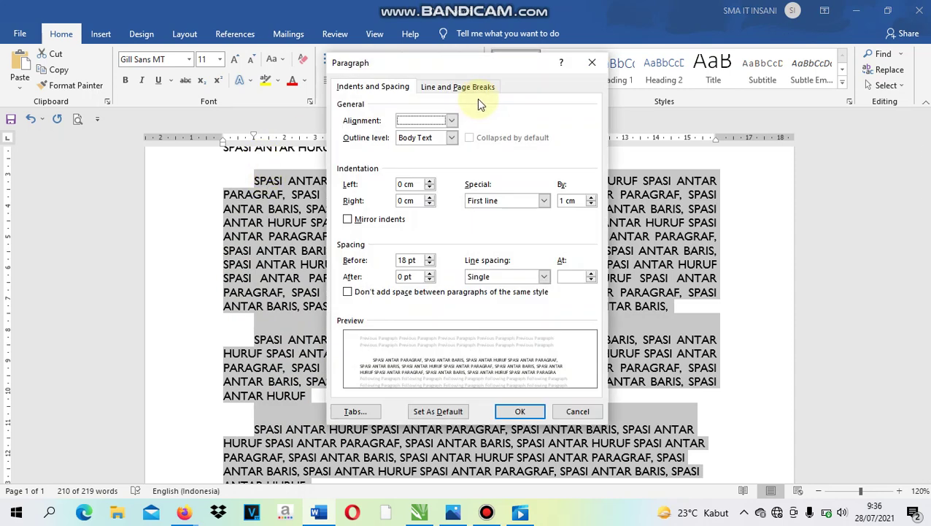
click(430, 264)
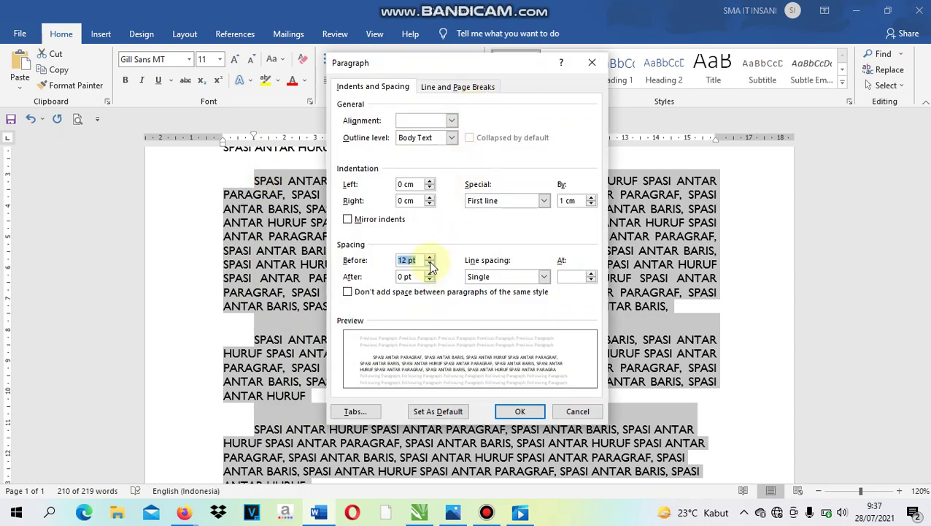
click(430, 265)
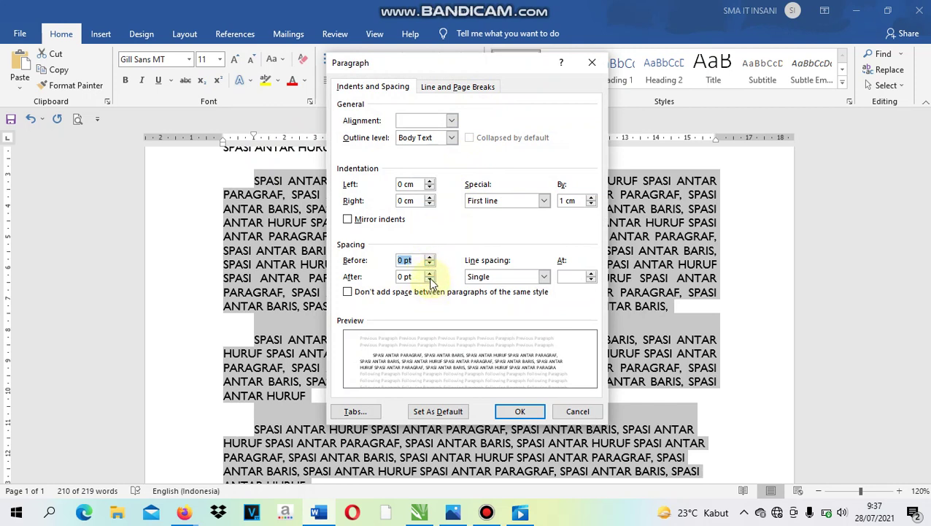
click(430, 273)
click(430, 273)
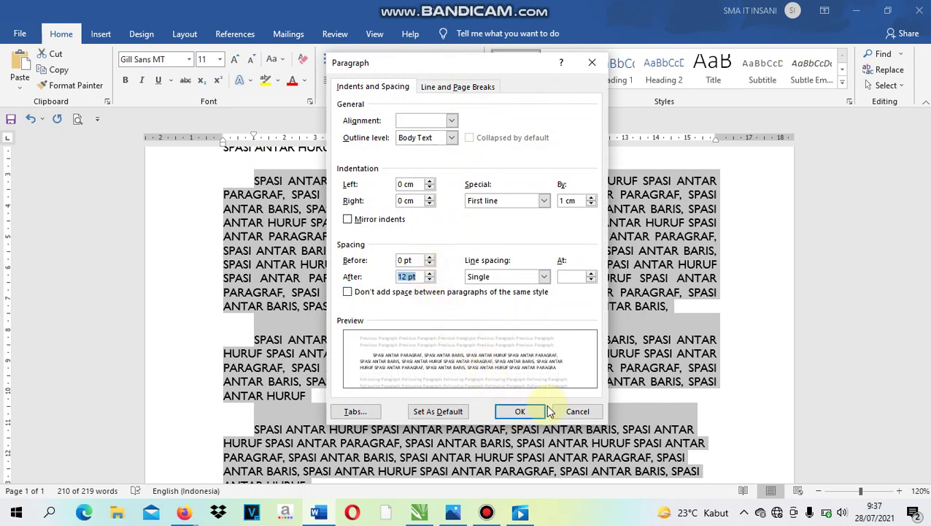
click(430, 280)
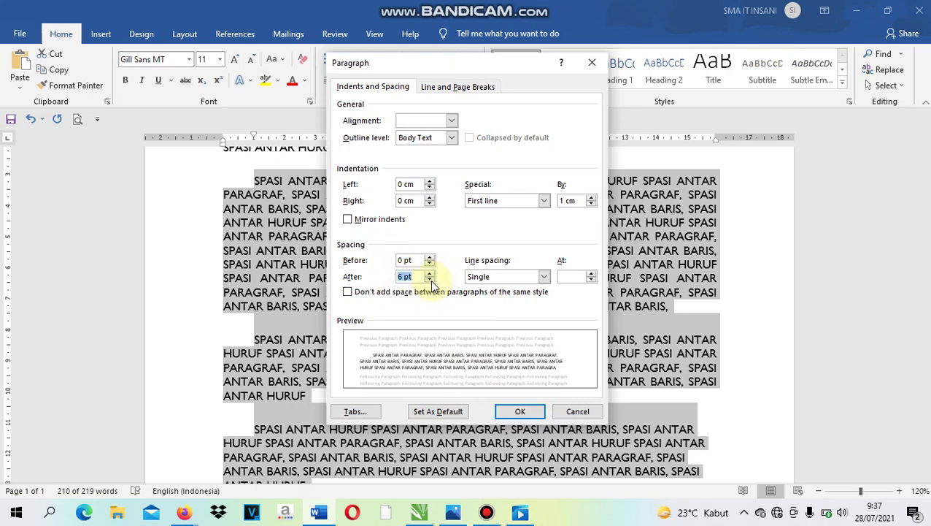
click(430, 280)
click(513, 410)
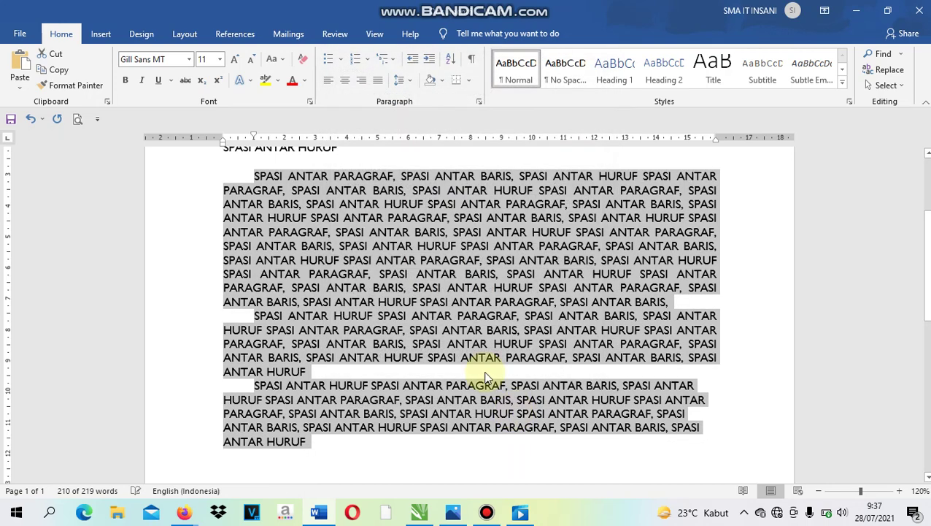
- Set the spacing after the three selected long paragraphs to 18 pt in the paragraph settings
click(479, 101)
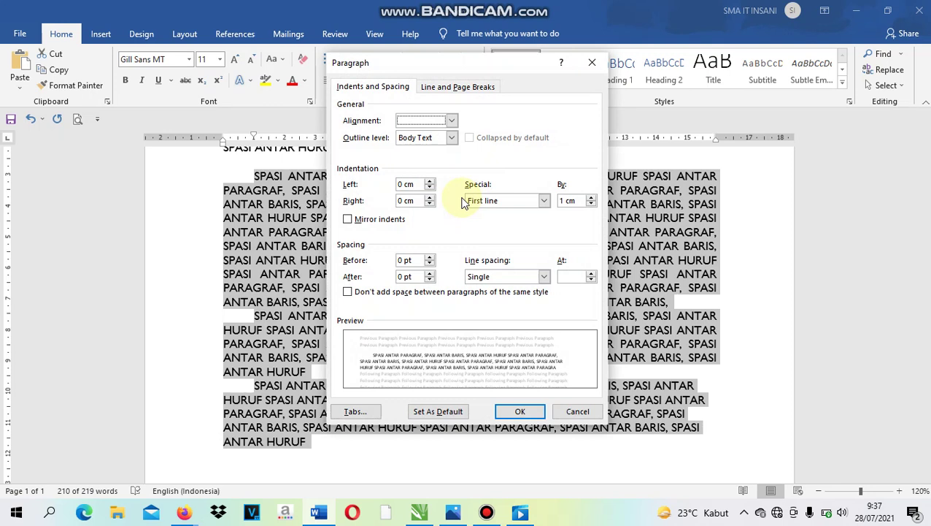
click(429, 275)
click(429, 275)
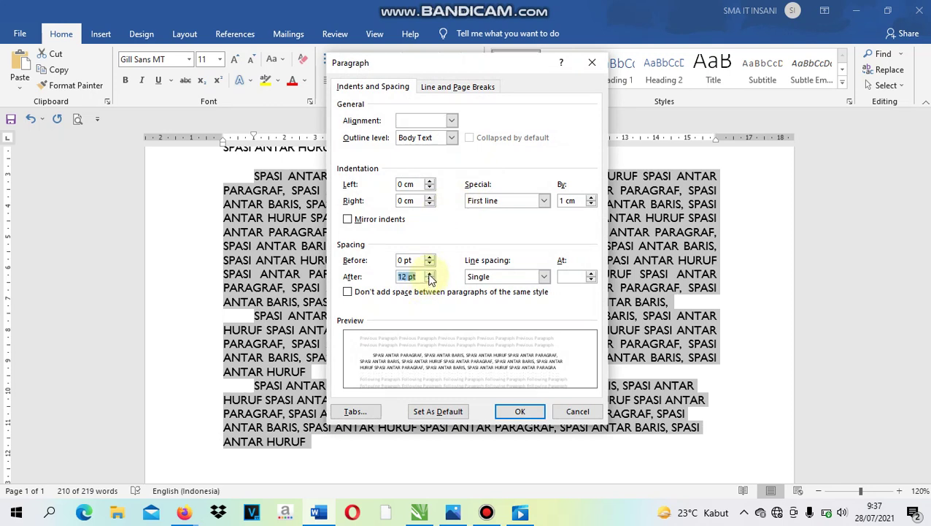
click(429, 275)
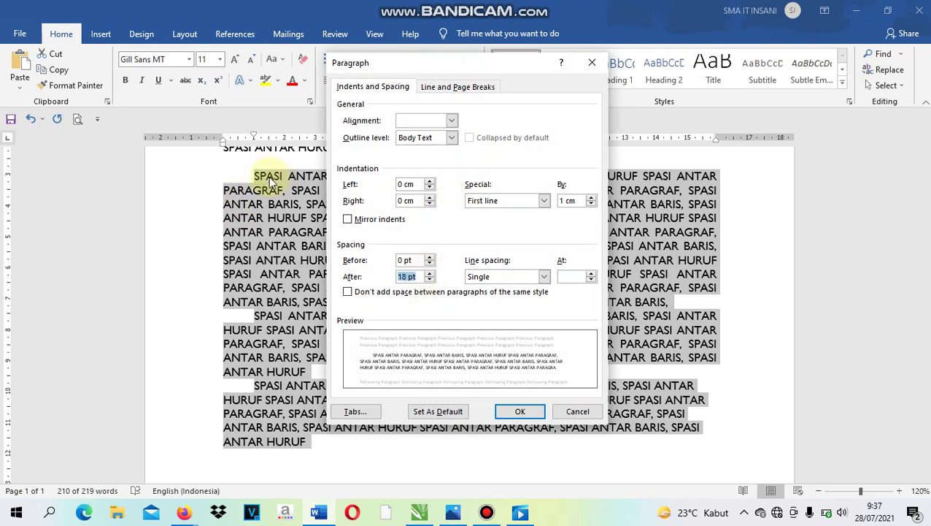
click(519, 413)
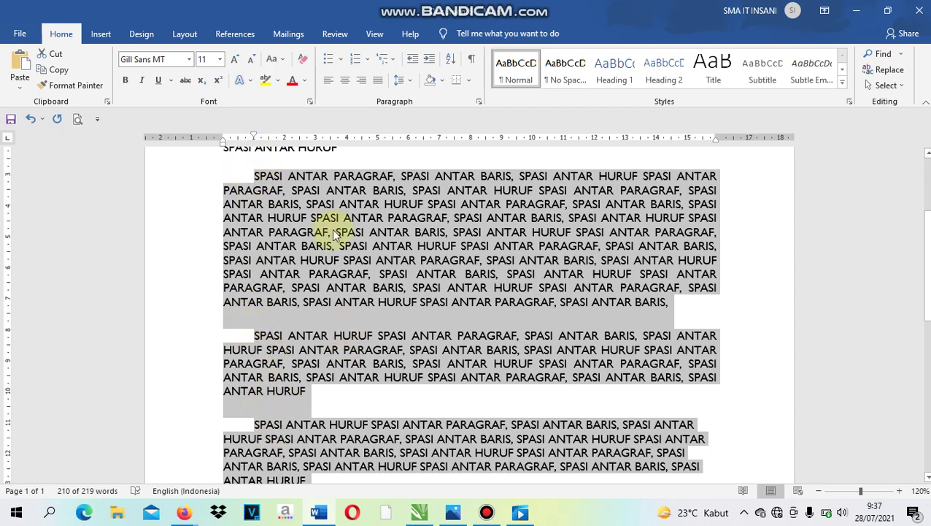
- Return the spacing after the three long paragraphs to 0 pt and deselect the text
click(478, 102)
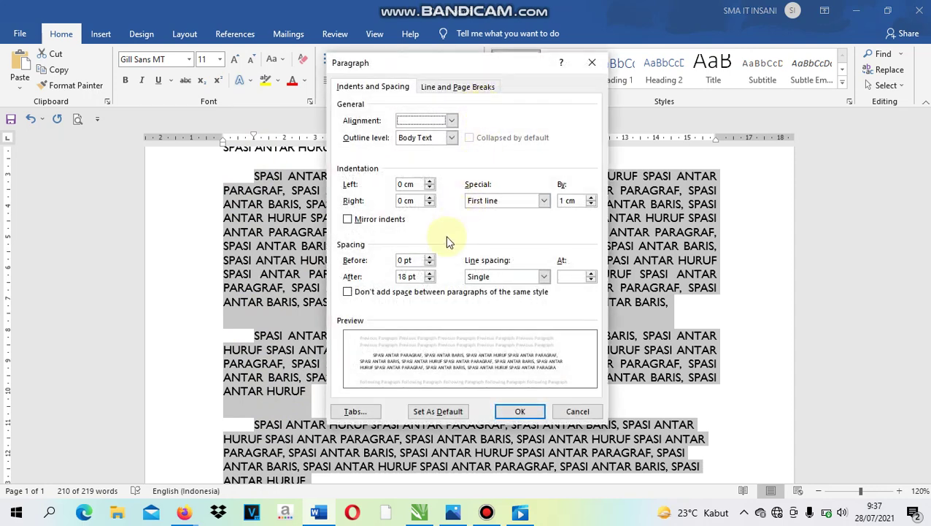
click(429, 273)
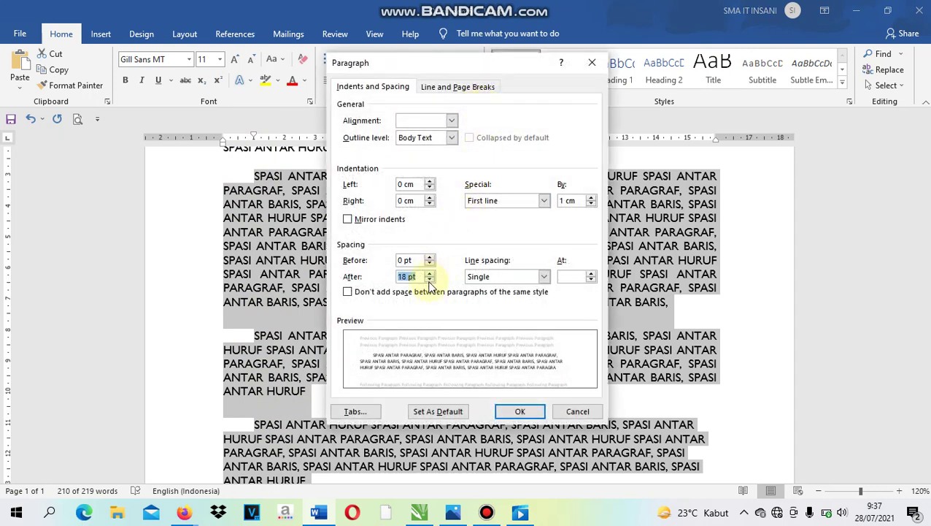
double_click(430, 280)
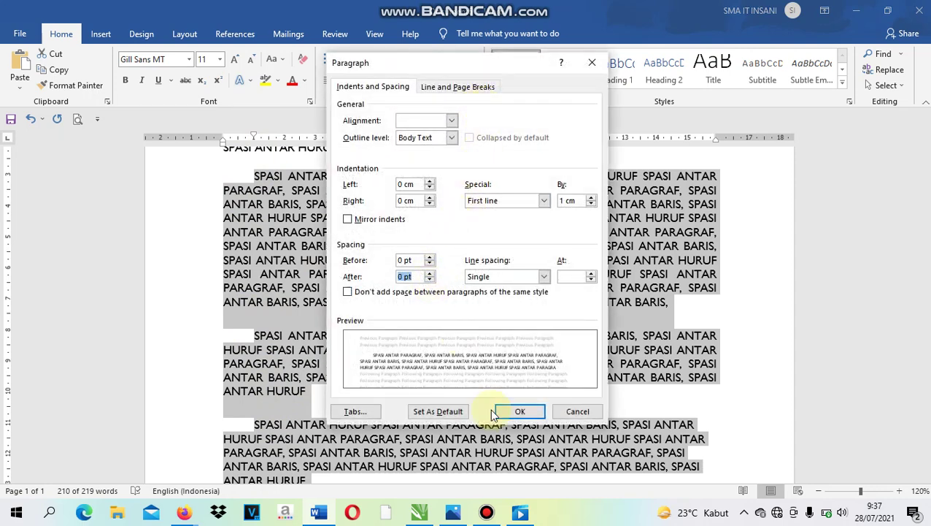
click(515, 410)
click(365, 335)
- Select the three short title lines at the start of the document and centre them
scroll(367, 335, up, 4)
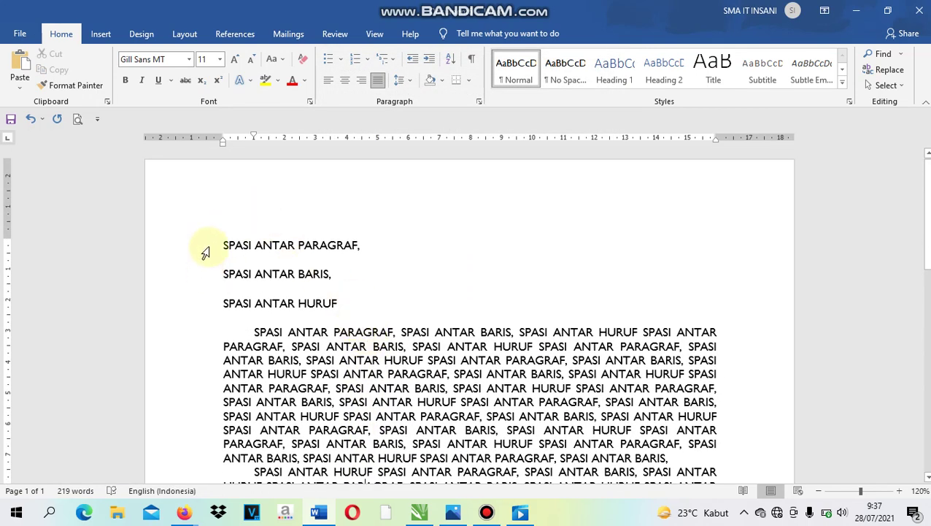
drag(205, 251, 206, 307)
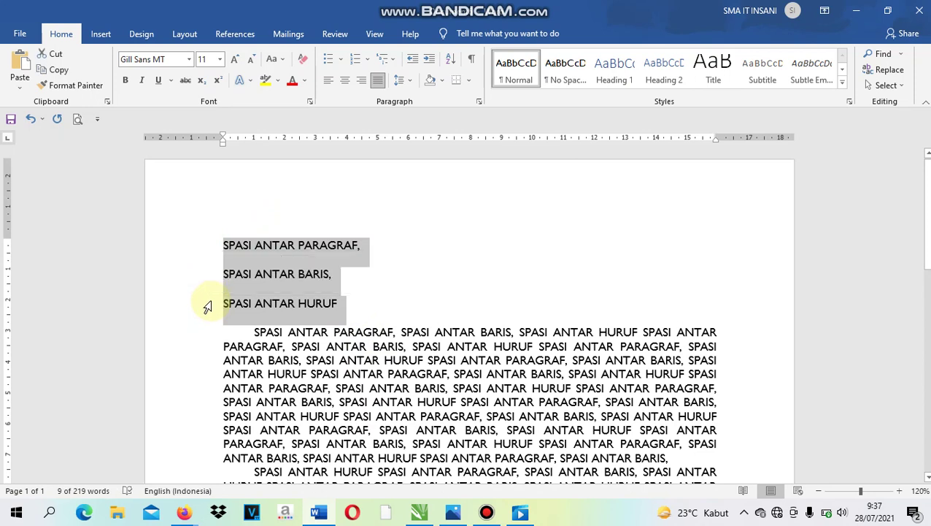
key(ctrl+e)
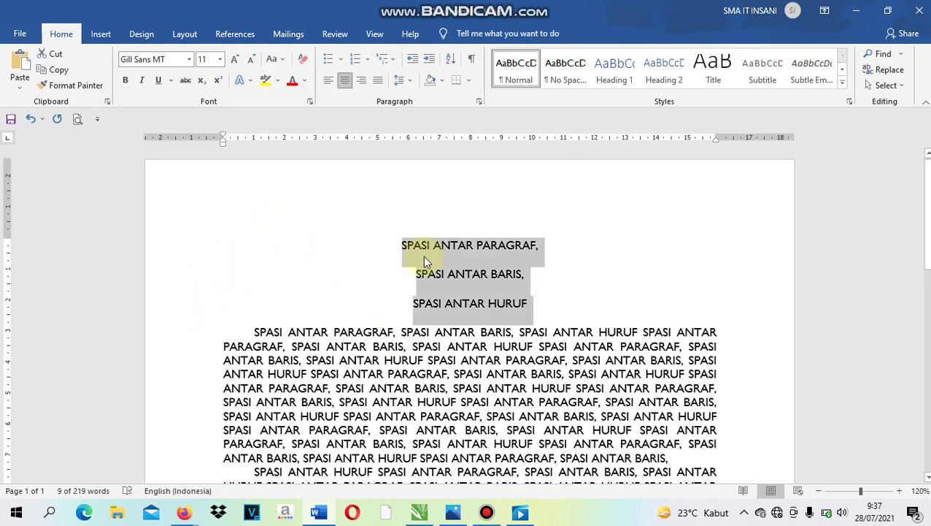
- Set the spacing before and after the three centred title lines to 0 pt in the paragraph settings
click(405, 245)
drag(403, 245, 527, 302)
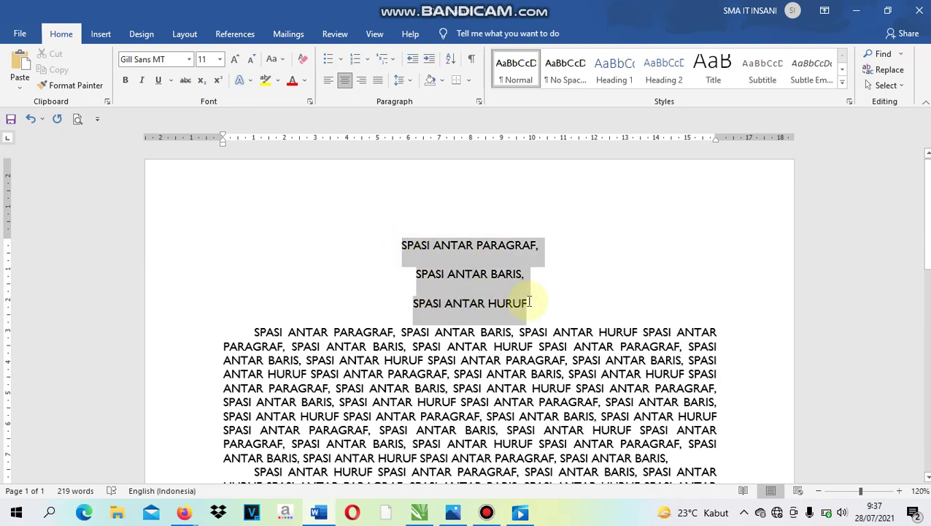
click(479, 103)
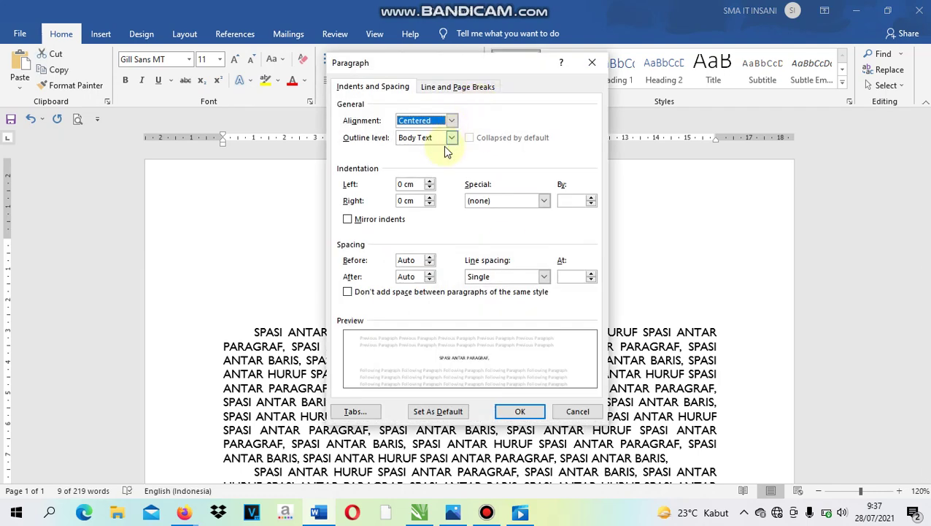
click(430, 263)
click(430, 279)
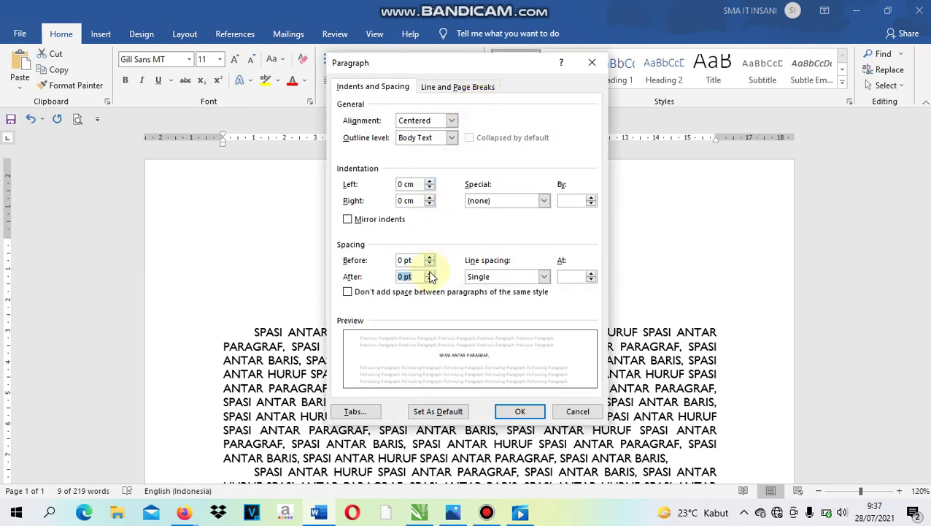
click(521, 412)
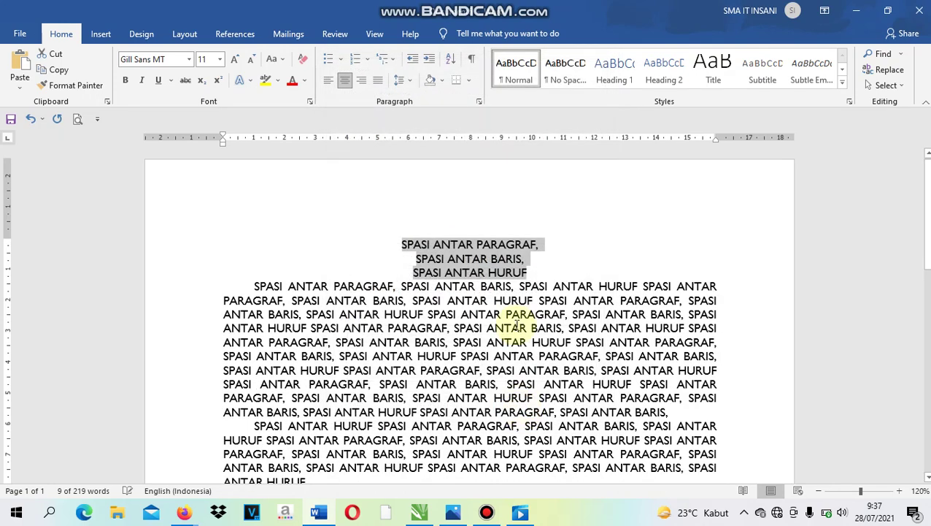
- Insert two blank lines after the title line "SPASI ANTAR HURUF" to separate it from the body paragraphs
click(548, 263)
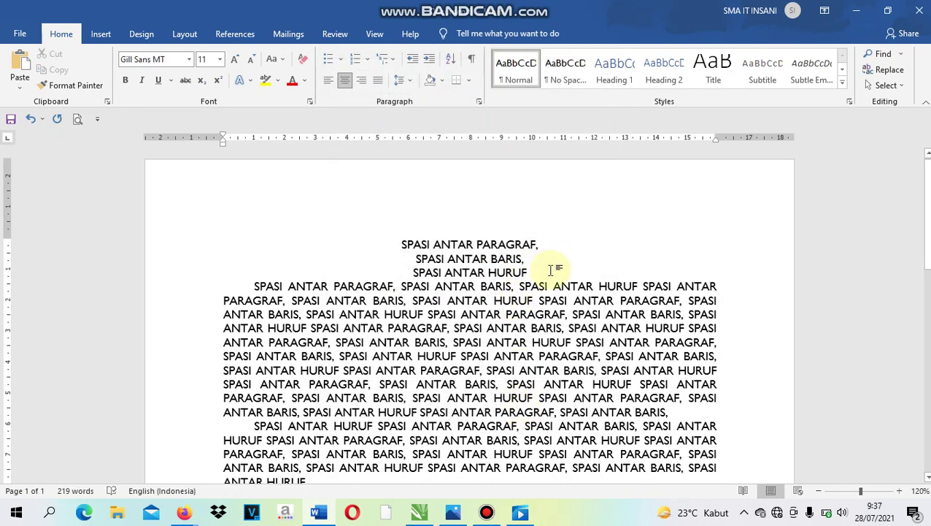
click(552, 270)
key(Return)
key(Return)
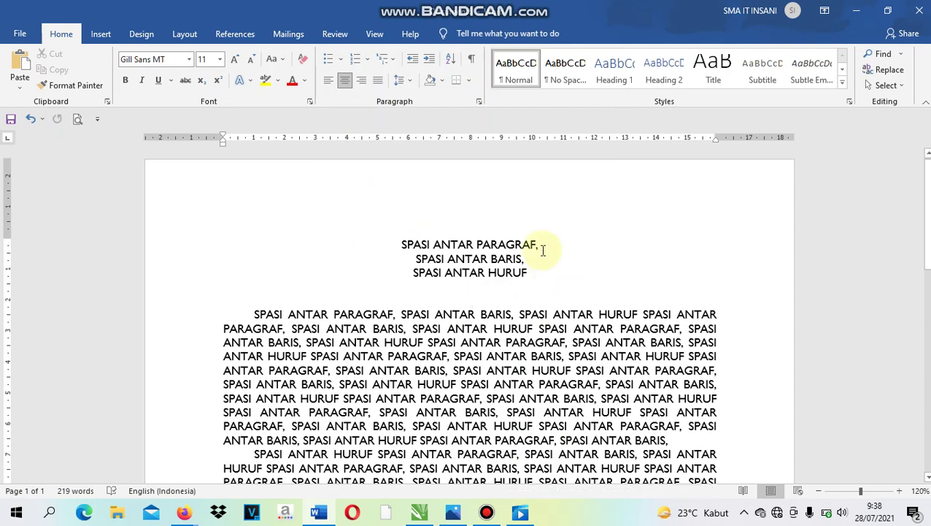
- Select the title line "SPASI ANTAR PARAGRAF," and set its character spacing to Expanded in the advanced font settings
scroll(416, 150, down, 1)
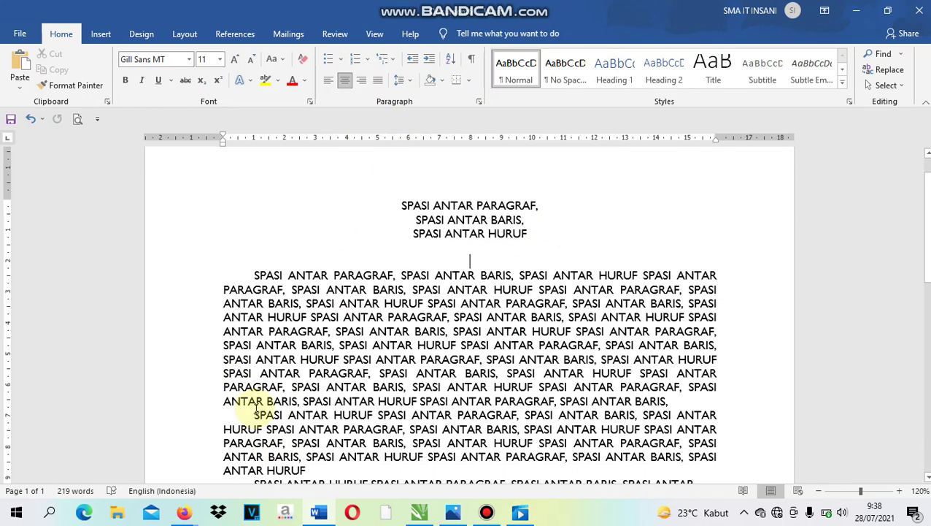
click(251, 274)
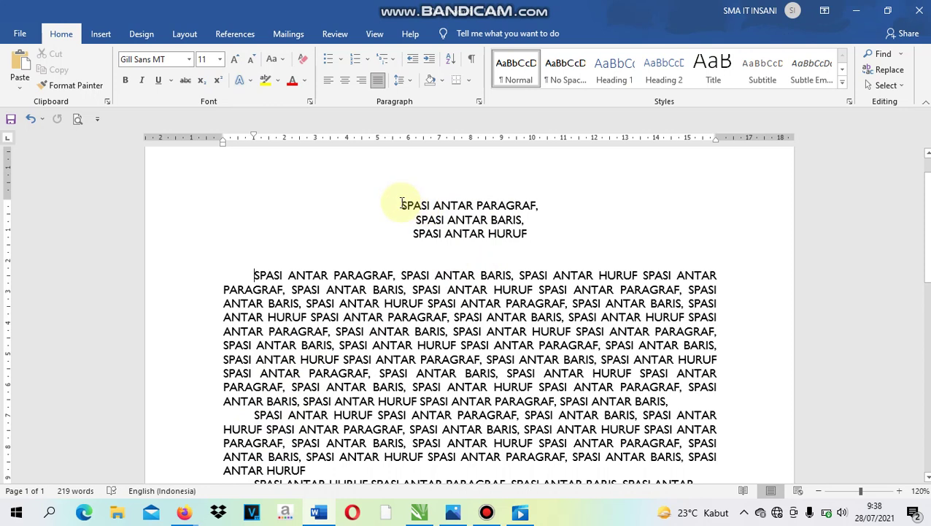
drag(402, 205, 540, 204)
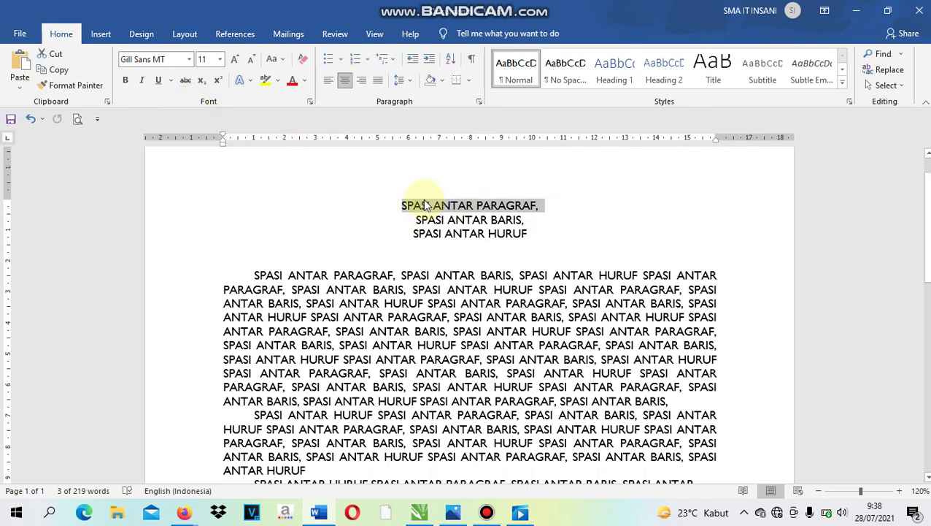
click(311, 102)
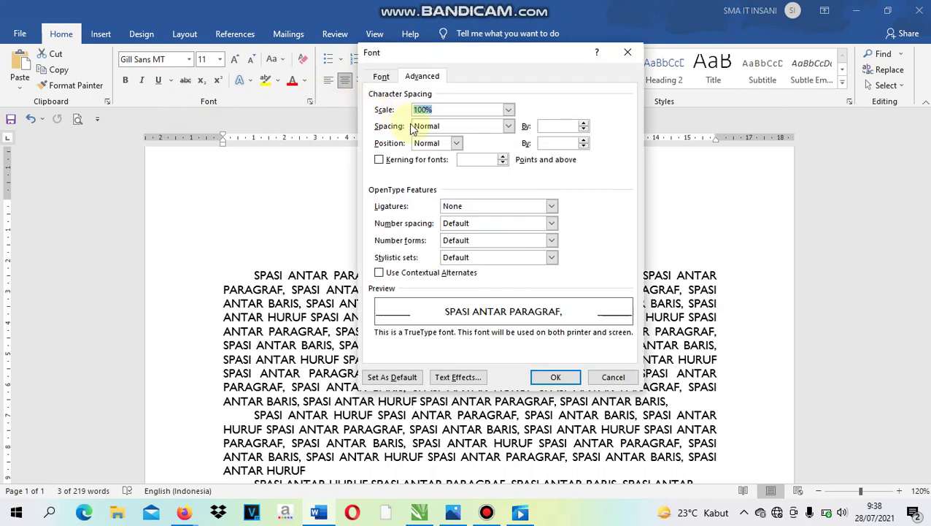
click(457, 130)
click(461, 135)
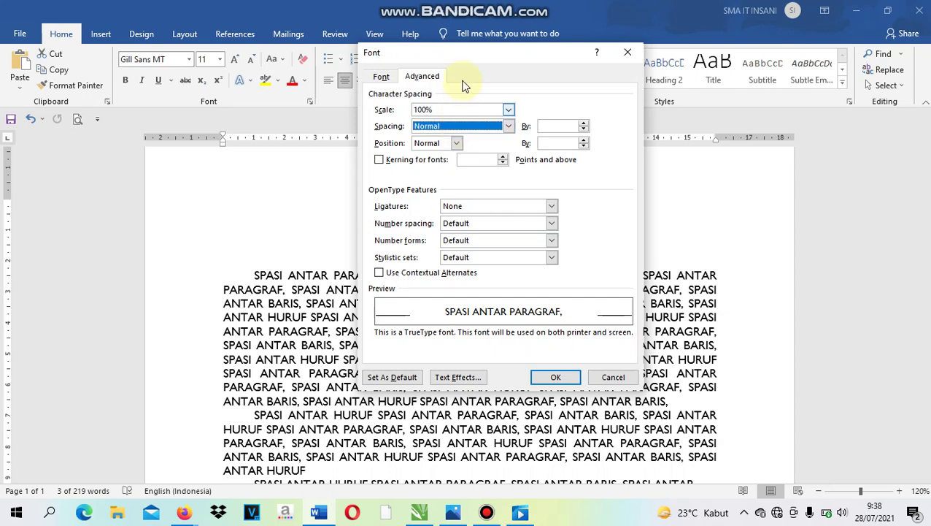
drag(480, 57, 649, 30)
click(649, 106)
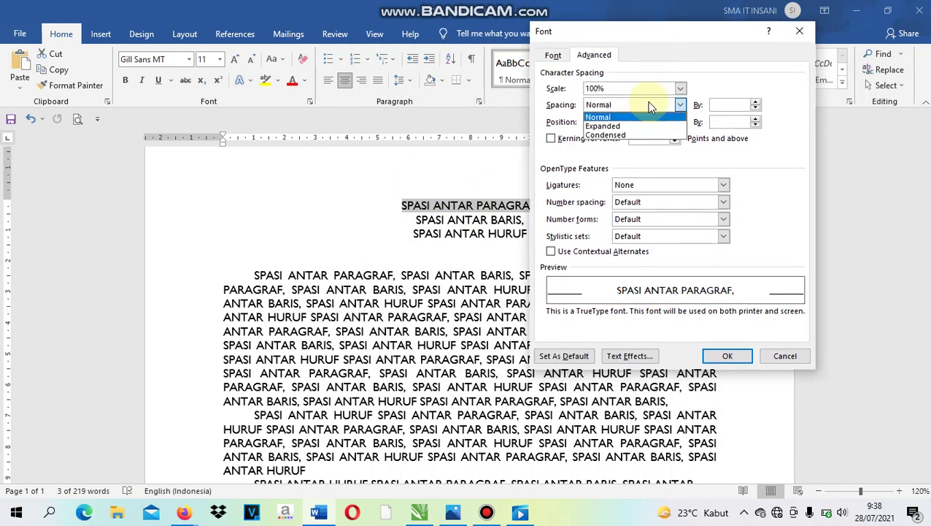
click(619, 127)
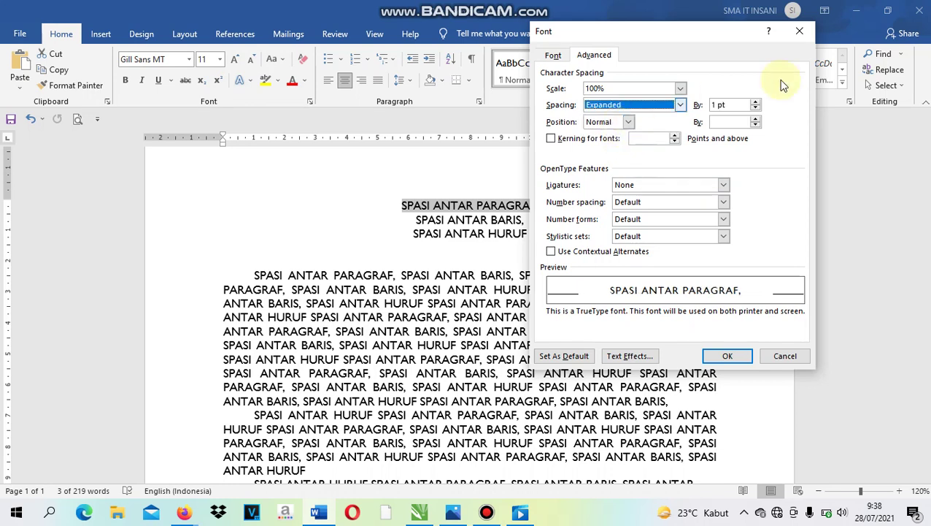
- Increase the expanded spacing of the first title line slightly above 1 pt, apply it and deselect the text
drag(725, 38, 774, 42)
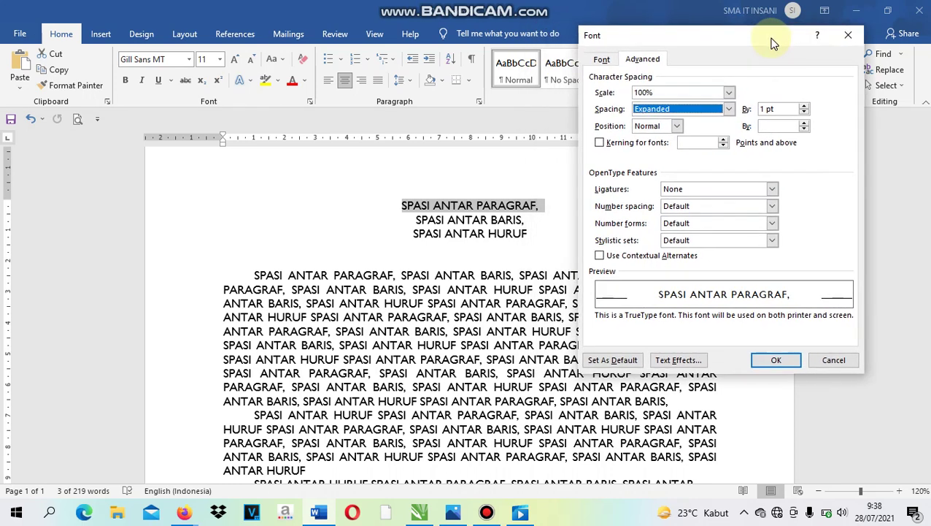
click(804, 107)
click(805, 107)
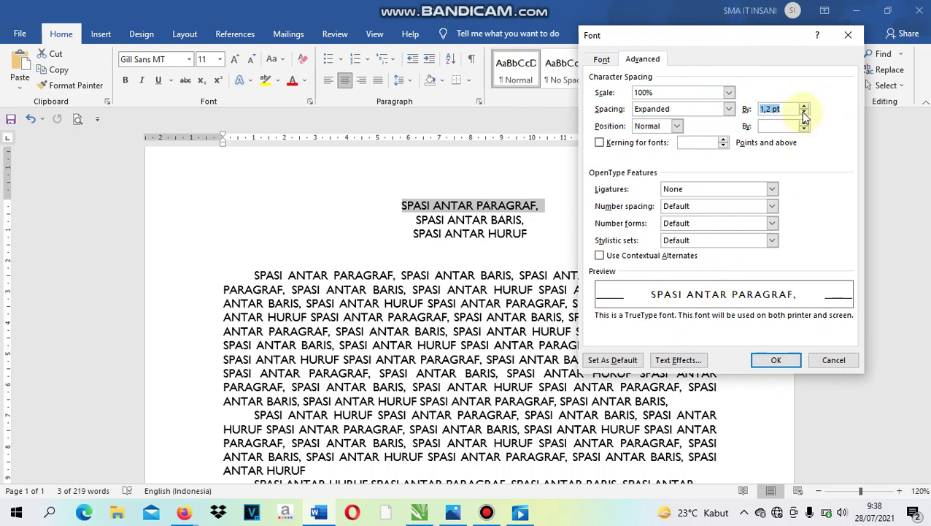
click(803, 107)
click(771, 357)
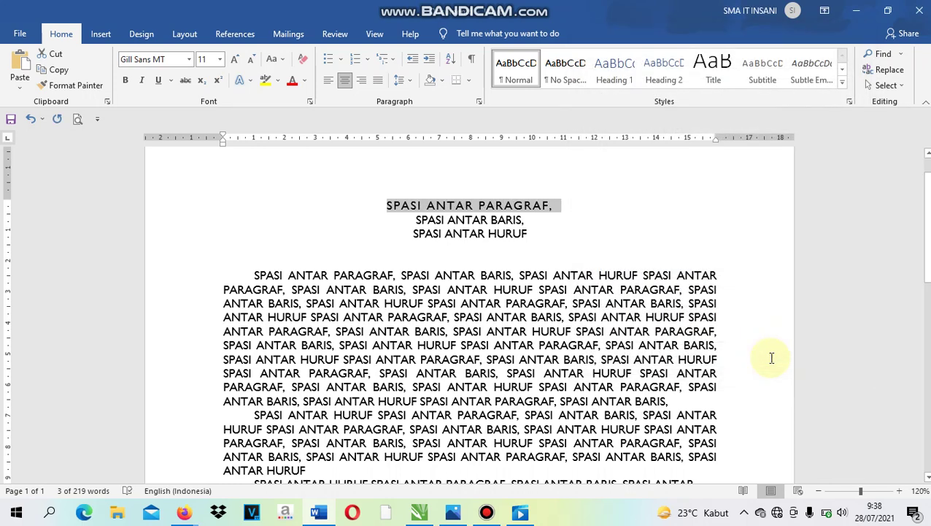
click(564, 237)
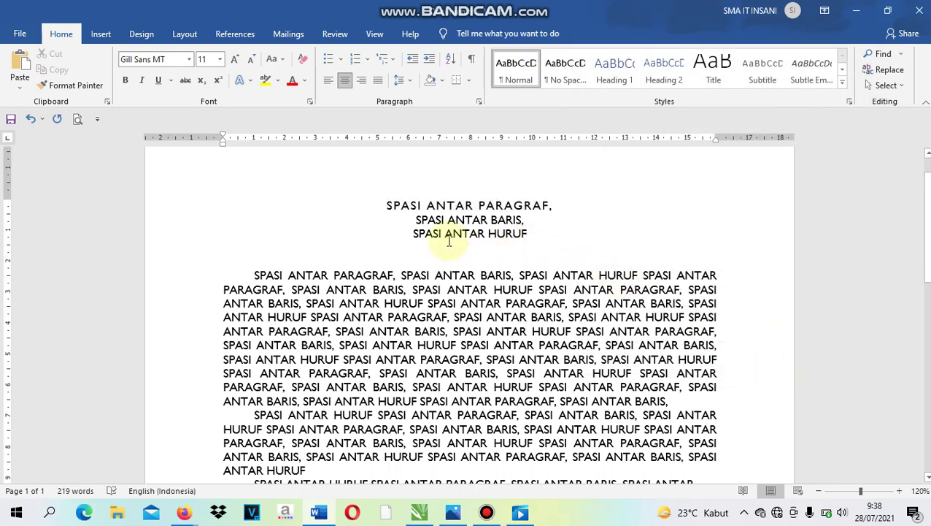
- Try separating the first letters of the second title line, "SPASI ANTAR BARIS,", with manual spaces, and undo the inserted spaces
click(420, 220)
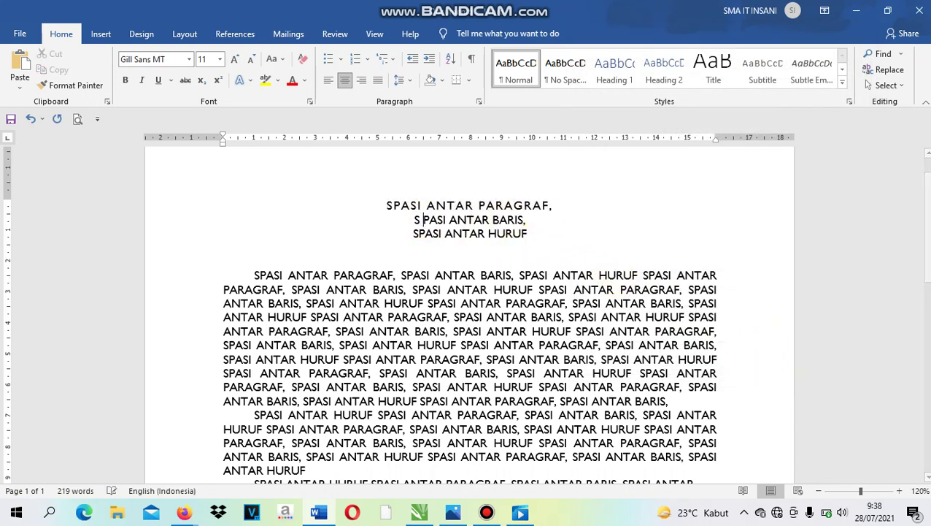
key(Right)
key(Right)
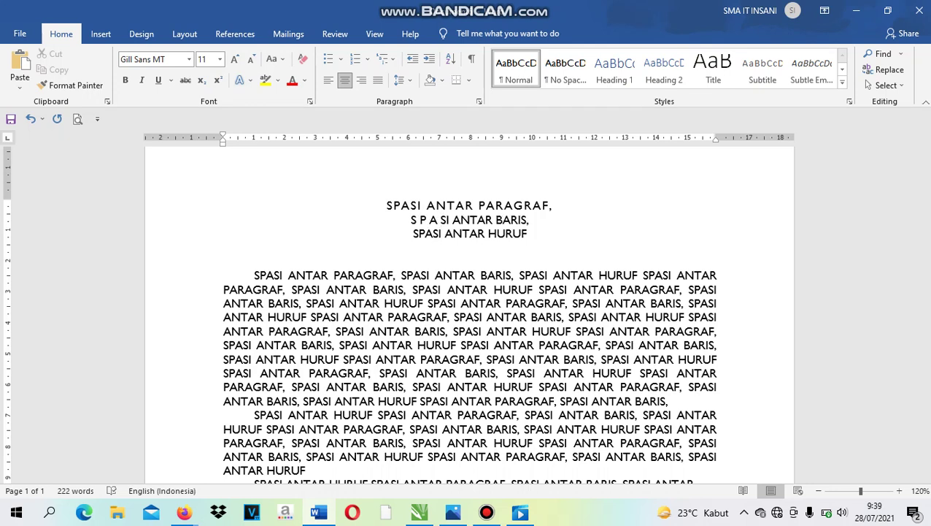
key(ctrl+z)
key(ctrl+z)
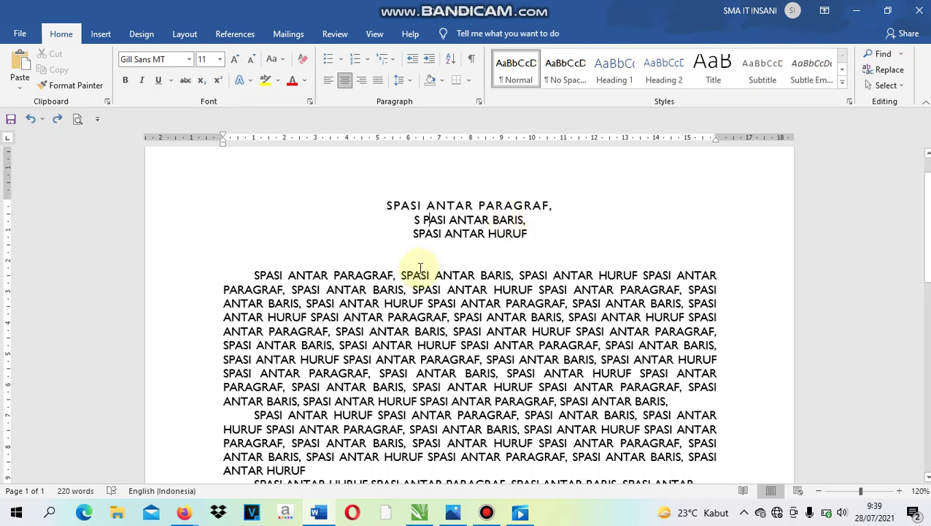
key(ctrl+z)
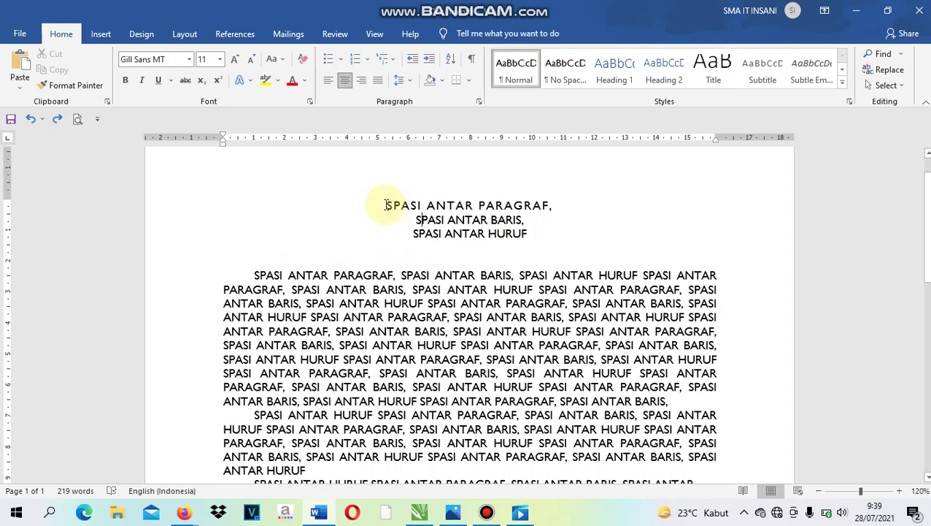
- Set the expanded character spacing of the first title line, "SPASI ANTAR PARAGRAF,", to 1,6 pt
mouse_move(386, 205)
mouse_down()
mouse_move(553, 205)
mouse_move(383, 206)
mouse_up()
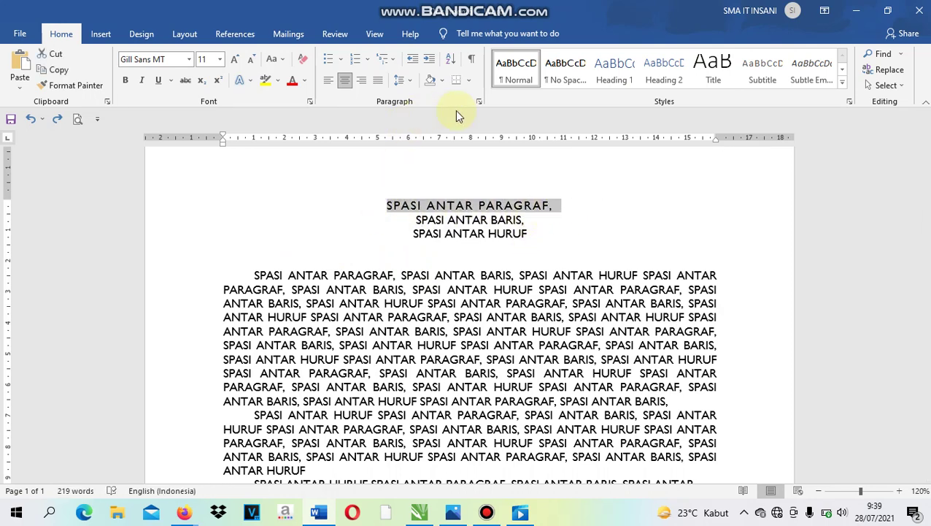
click(479, 102)
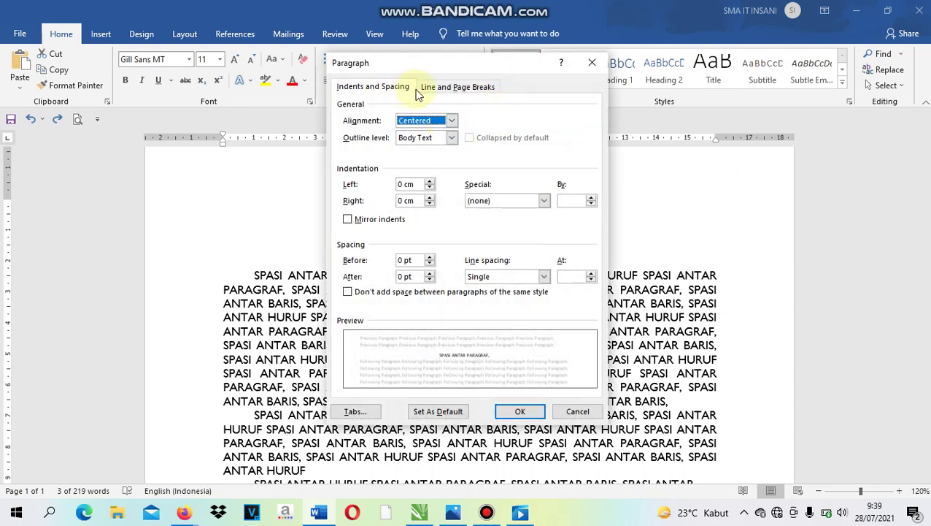
key(Escape)
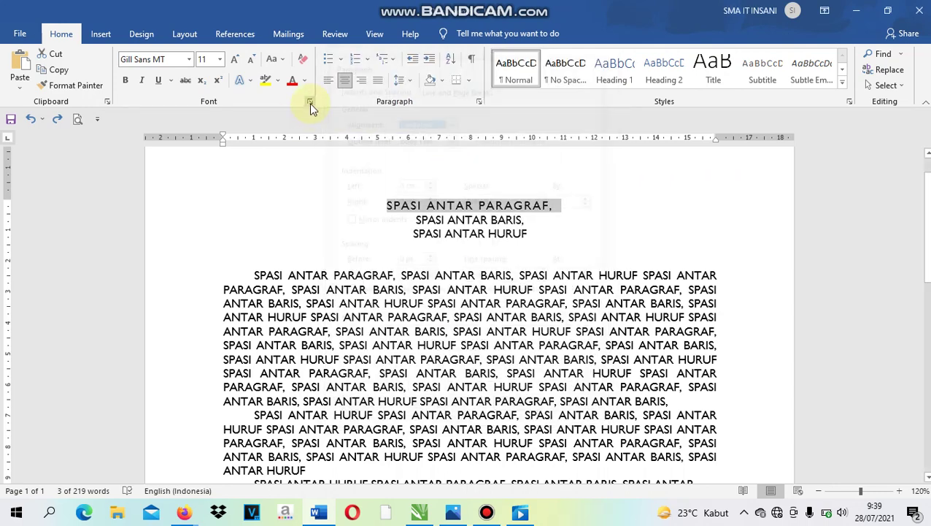
click(310, 102)
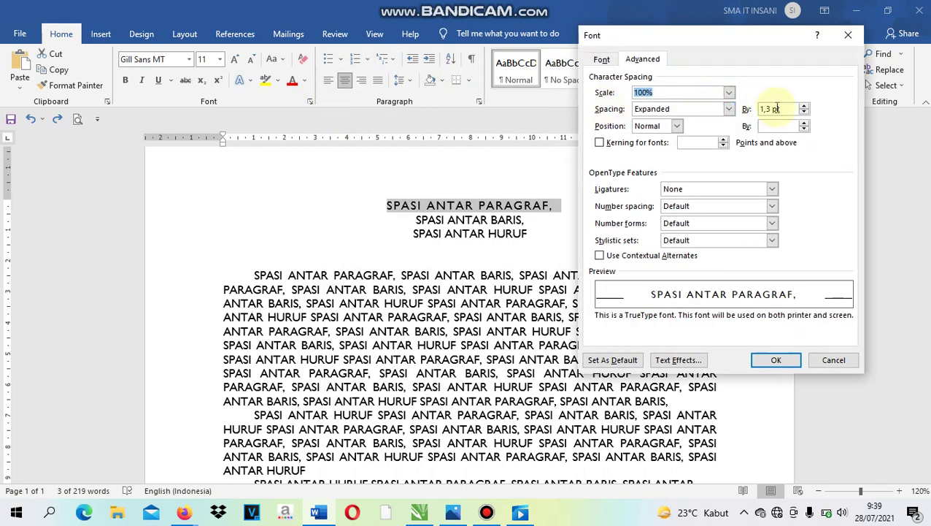
click(805, 108)
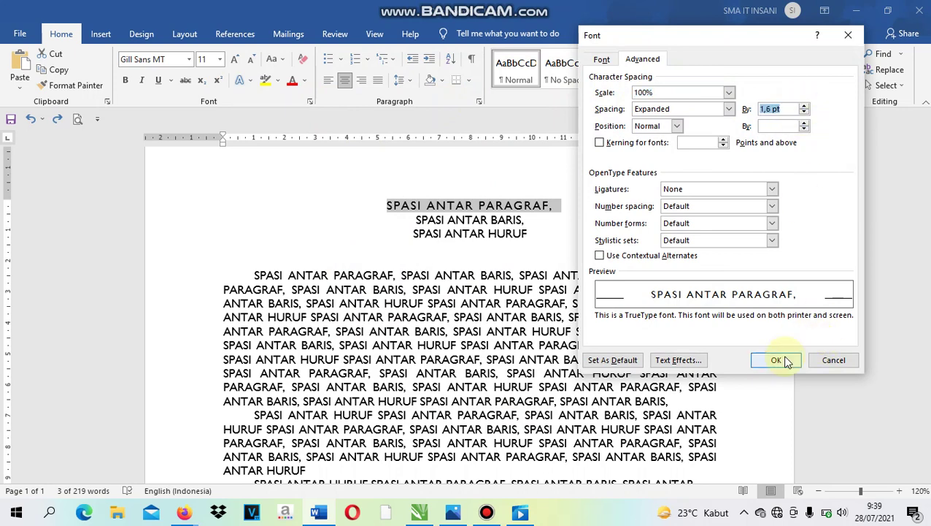
click(777, 359)
click(557, 246)
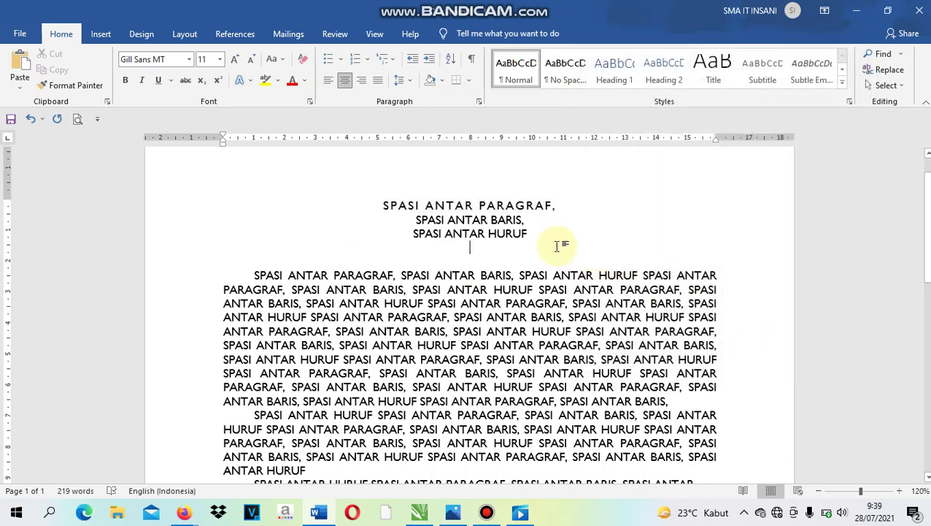
- Set the character spacing of the second title line, "SPASI ANTAR BARIS,", to Condensed by 1,6 pt
drag(536, 222, 415, 223)
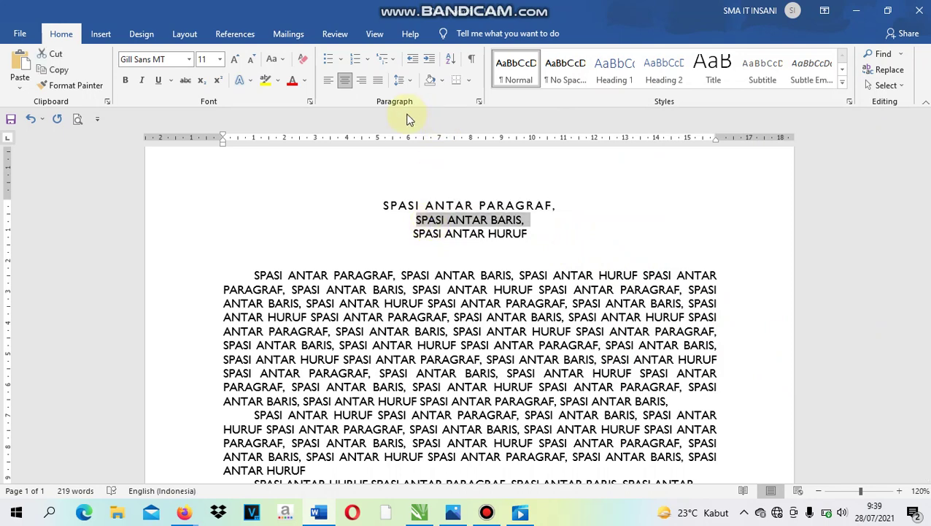
click(310, 101)
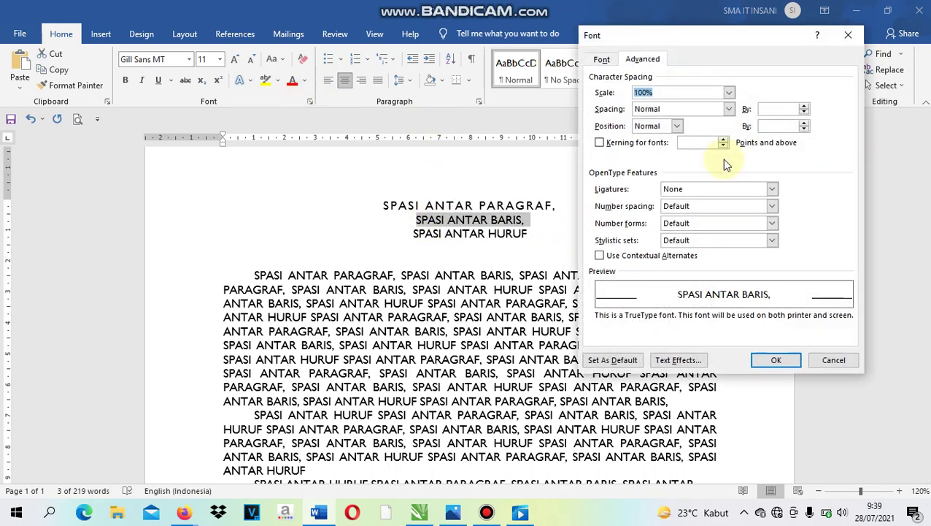
click(727, 109)
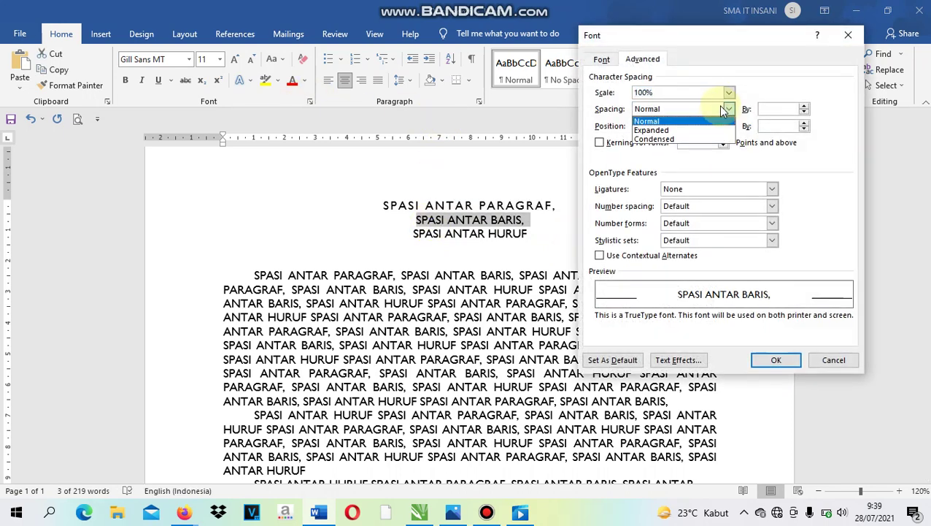
click(656, 140)
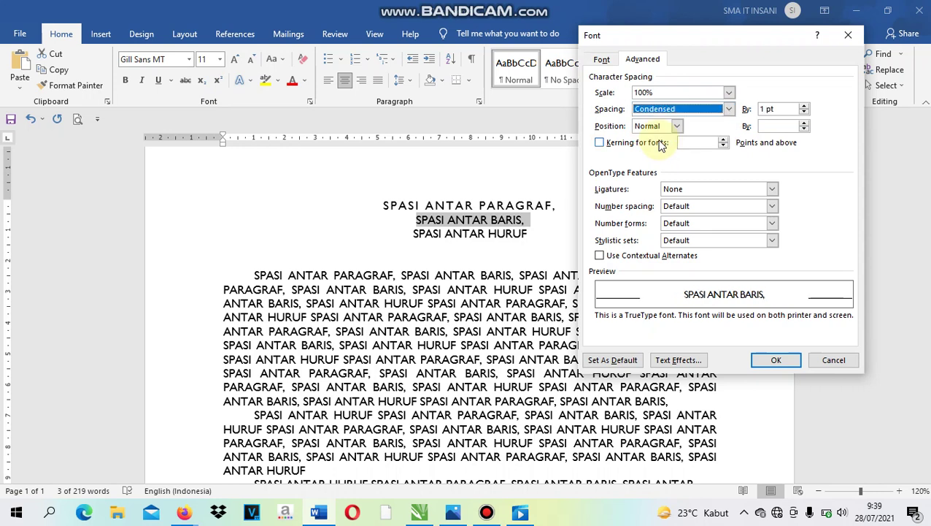
click(805, 110)
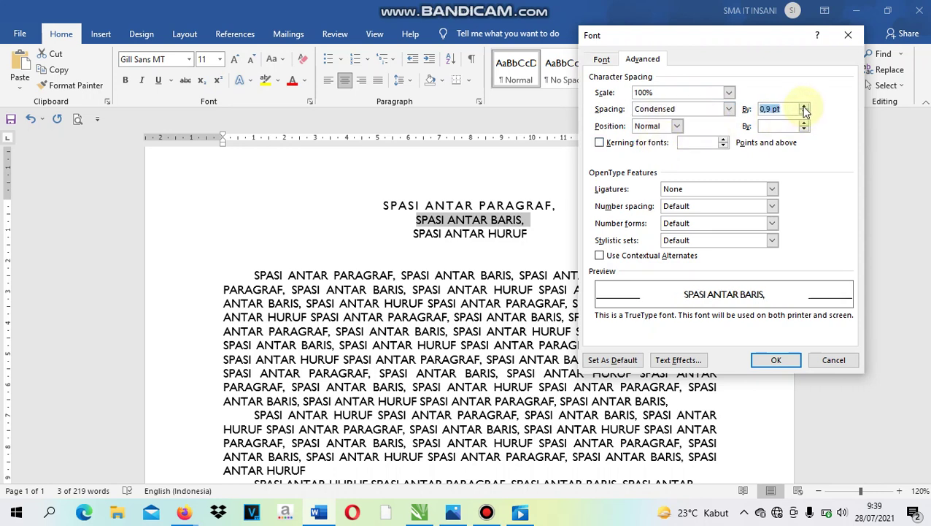
click(805, 113)
click(804, 113)
click(804, 112)
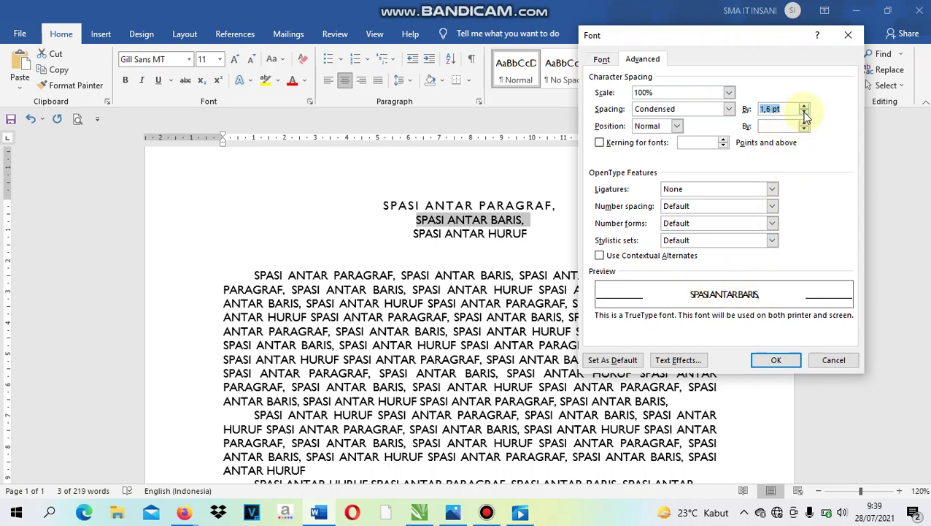
click(778, 361)
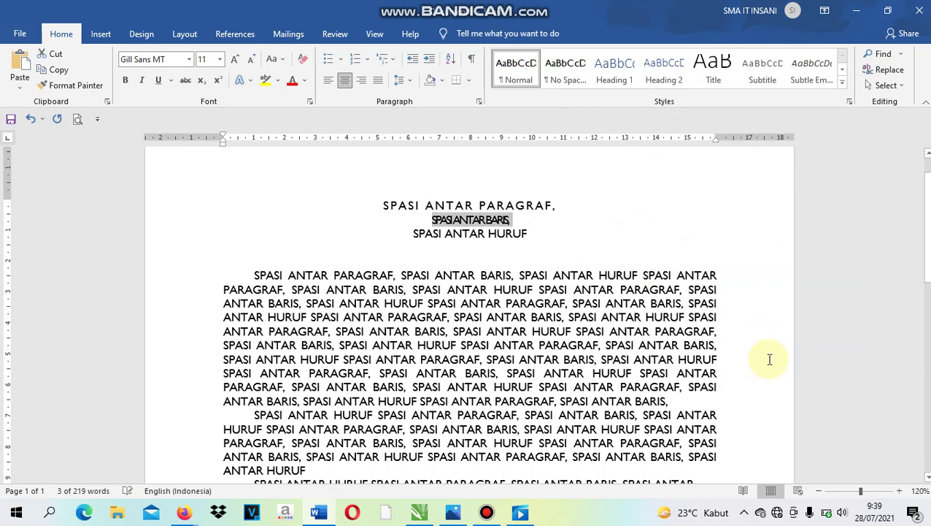
click(560, 245)
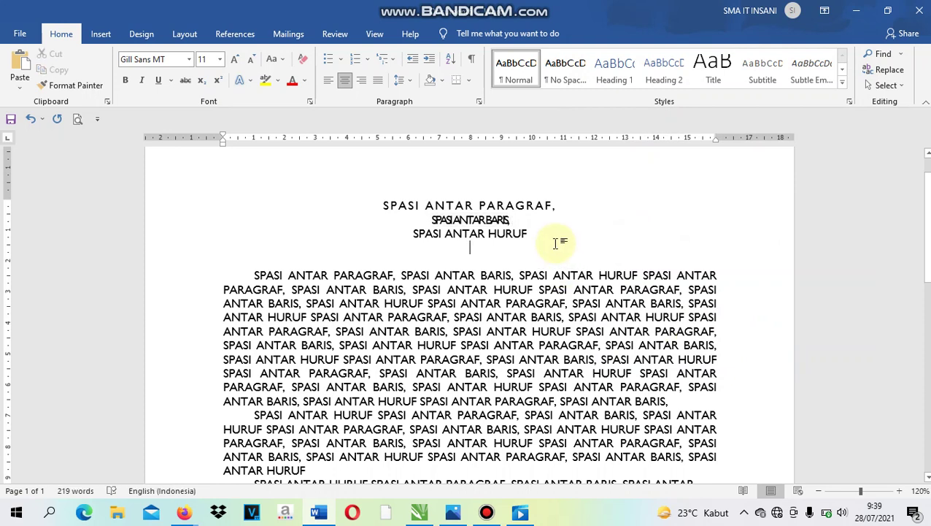
- Colour the phrase "SPASI ANTAR PARAGRAF" that breaks across two lines near the end of the first body paragraph red
scroll(551, 248, down, 1)
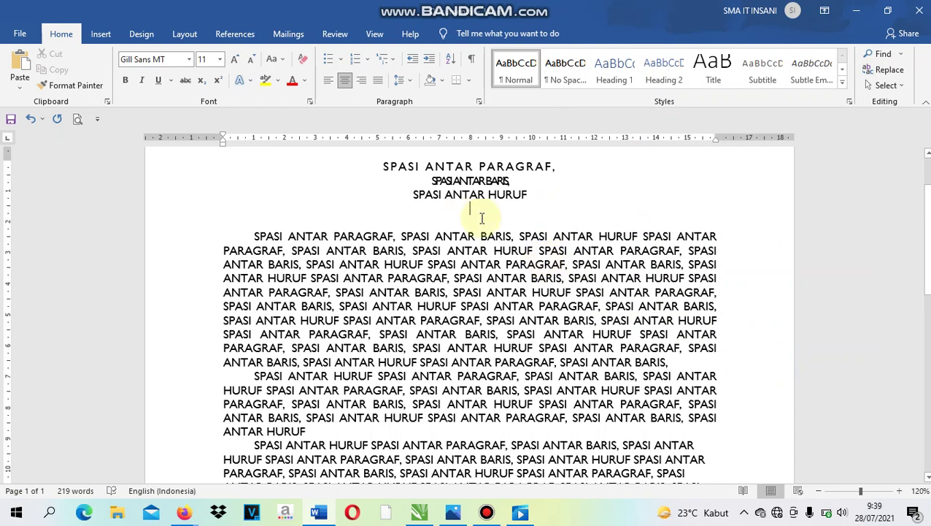
click(689, 316)
scroll(689, 317, down, 1)
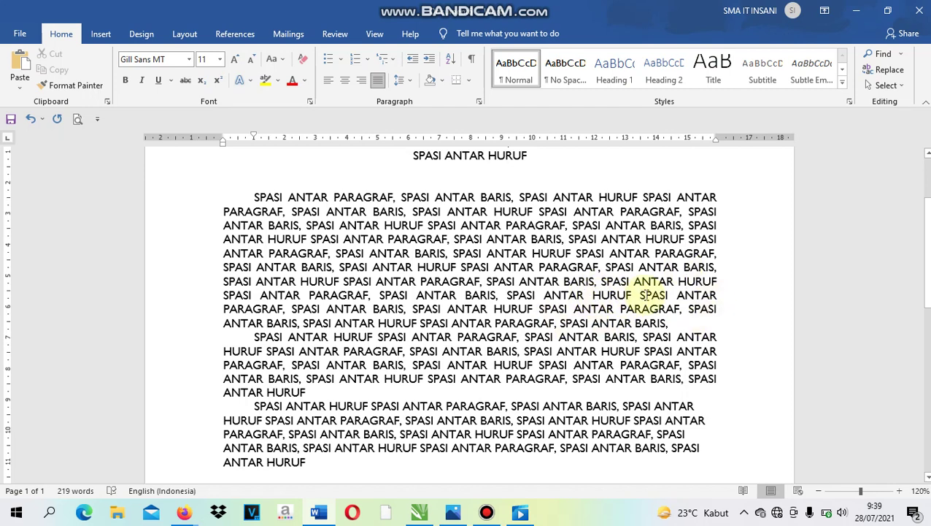
drag(641, 295, 281, 310)
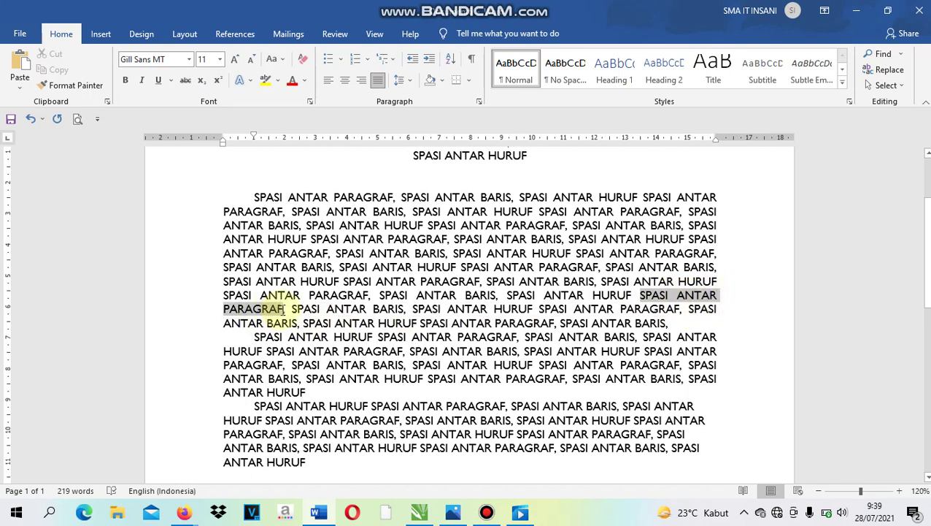
click(293, 80)
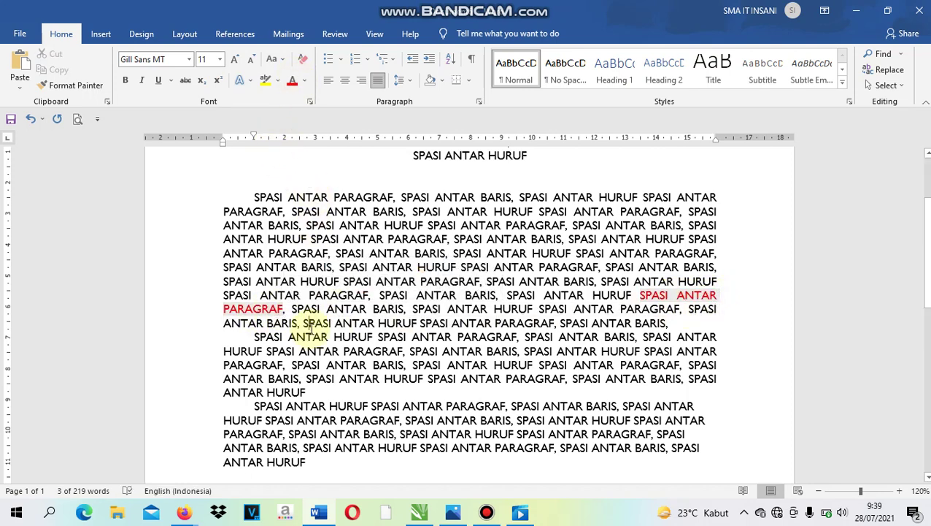
click(284, 308)
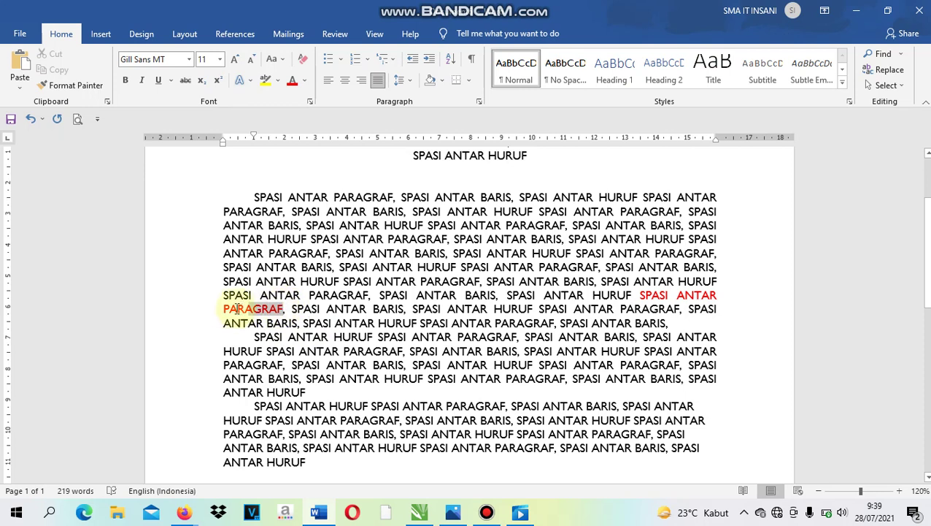
double_click(244, 309)
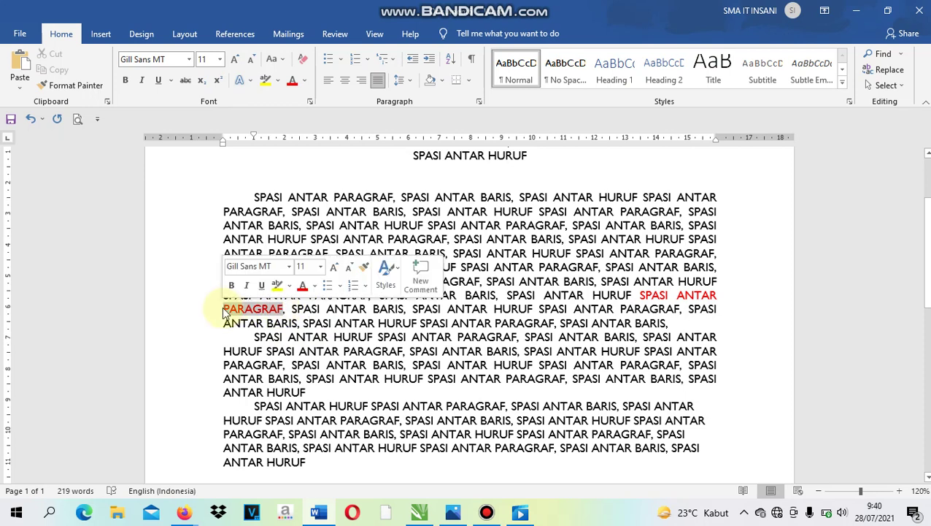
click(719, 294)
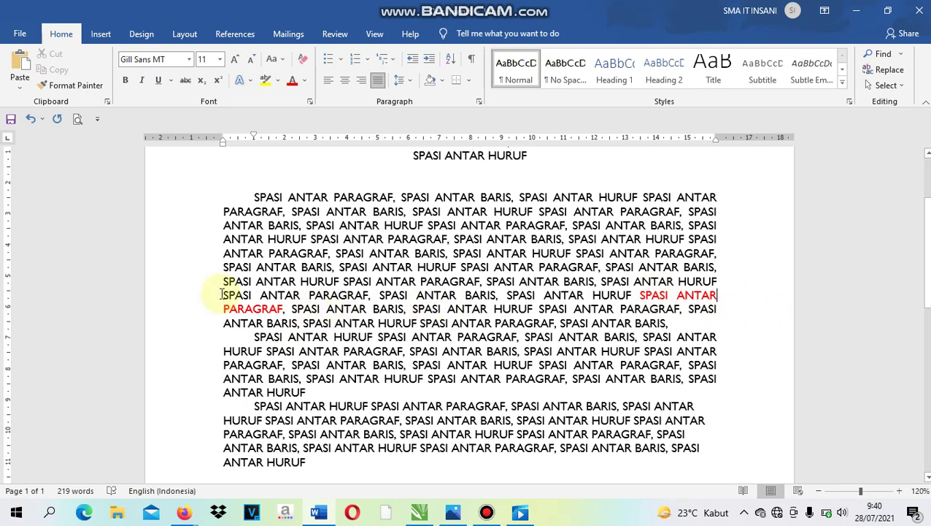
drag(222, 294, 283, 308)
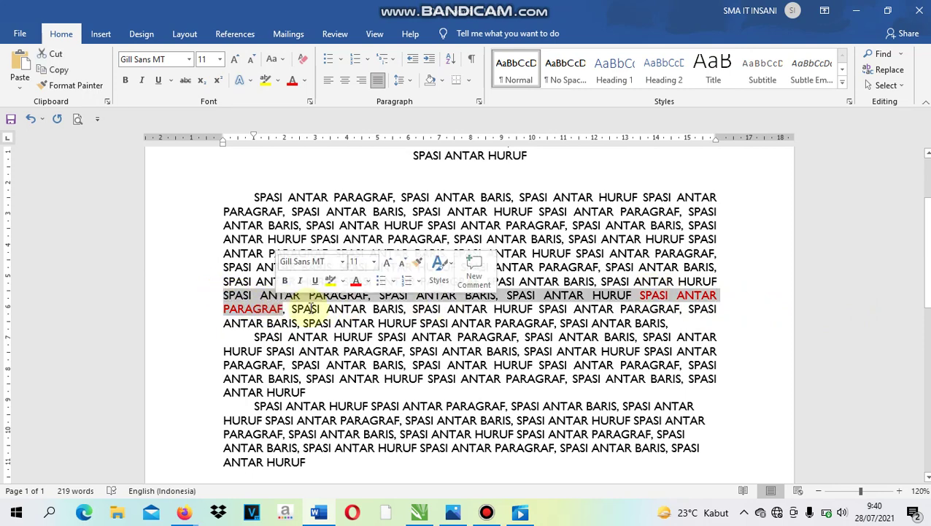
click(219, 59)
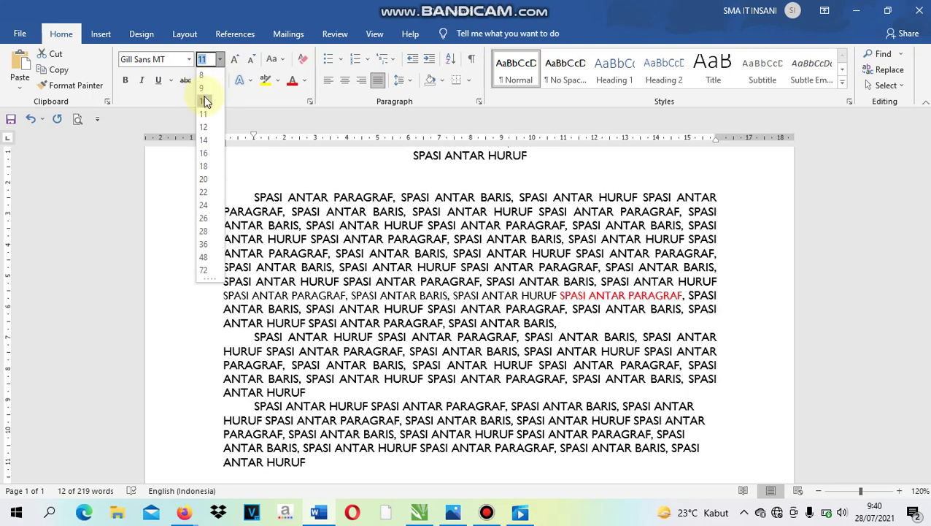
click(533, 295)
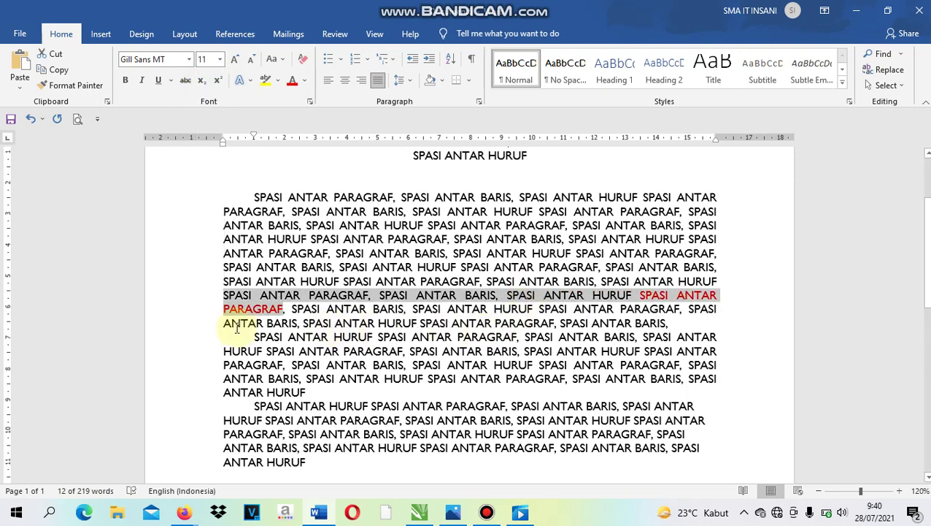
click(232, 322)
- Condense the character spacing by 1 pt from the start of the eighth body line through the red phrase
drag(223, 294, 279, 304)
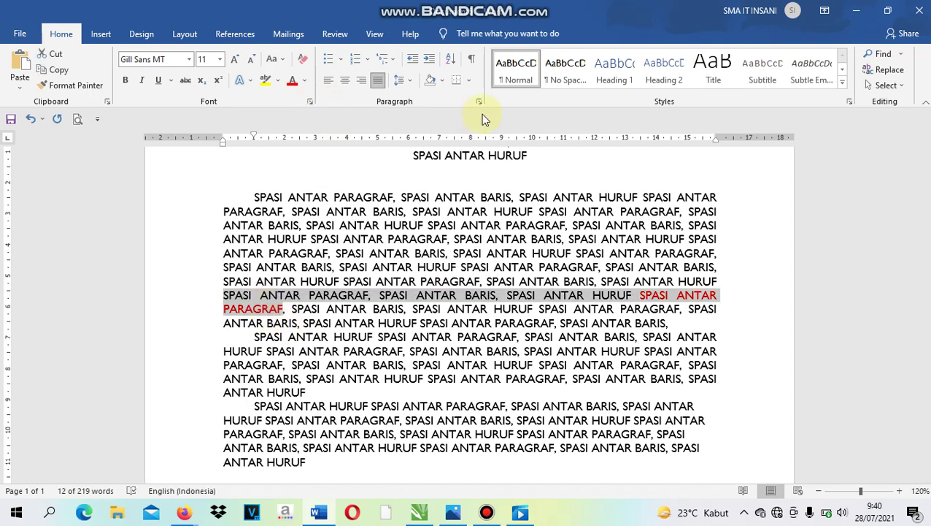
click(309, 101)
click(689, 108)
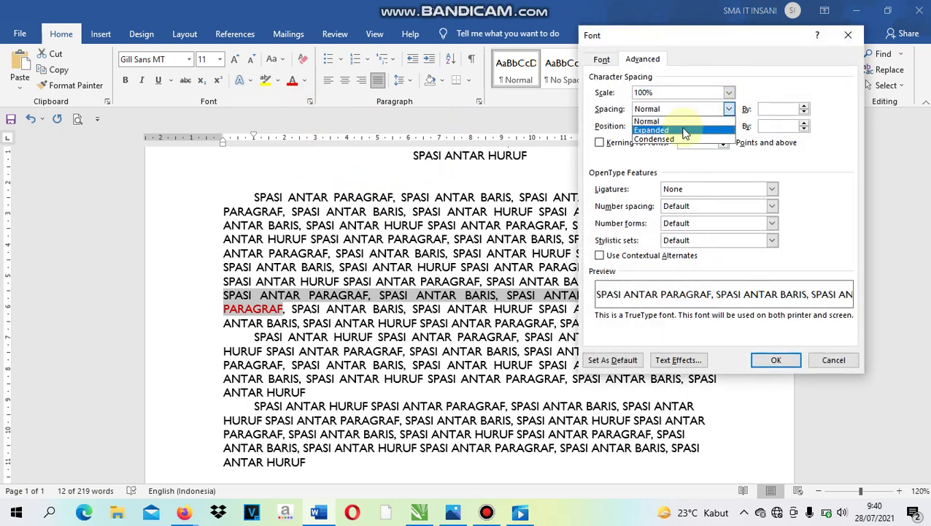
click(679, 139)
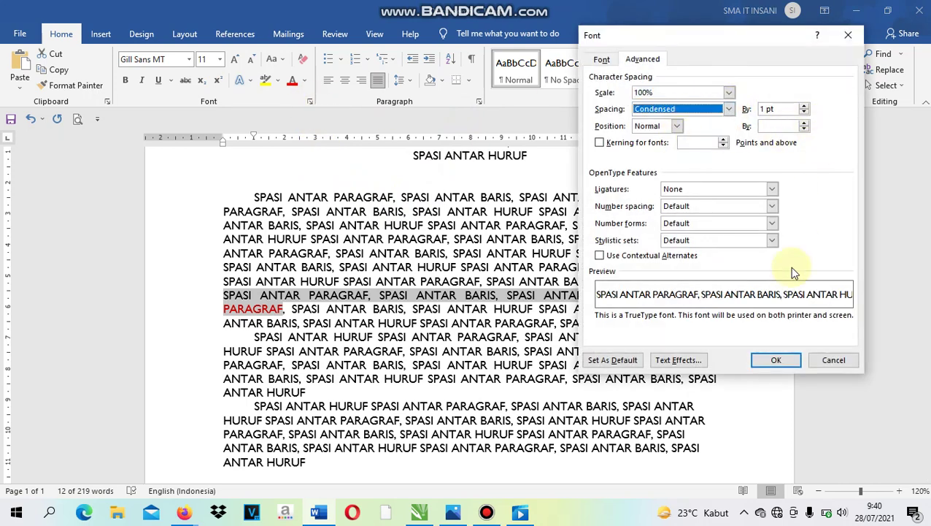
click(777, 360)
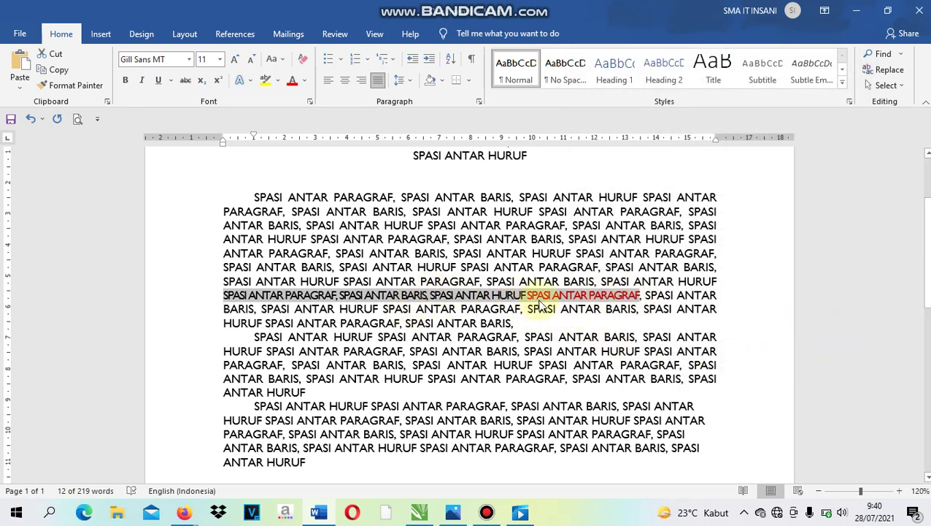
click(549, 321)
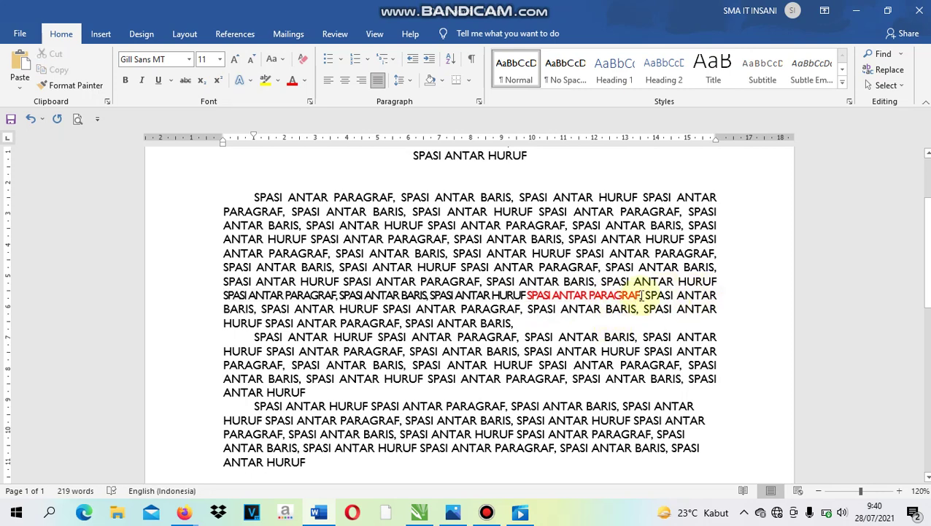
- Set the condensed character spacing of the eighth body line, from its start through the red phrase and its comma, to 0,5 pt
drag(639, 294, 224, 294)
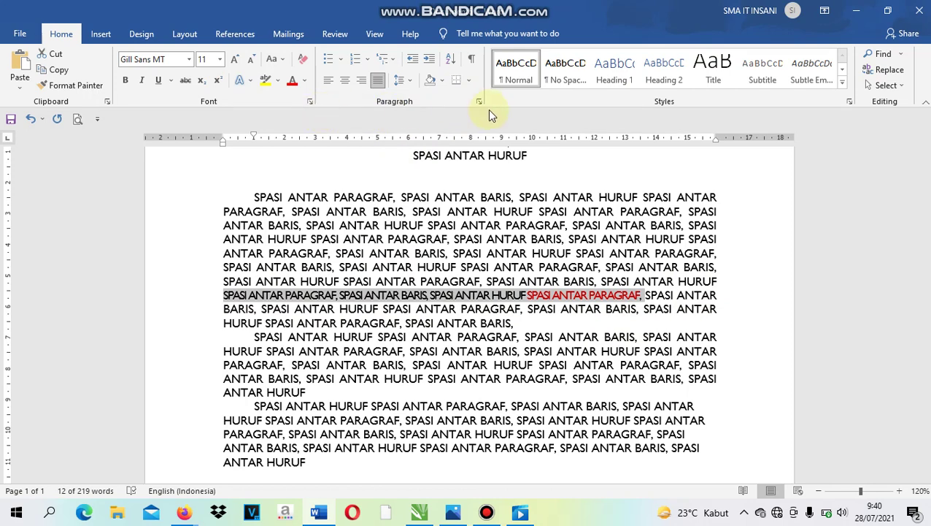
click(309, 103)
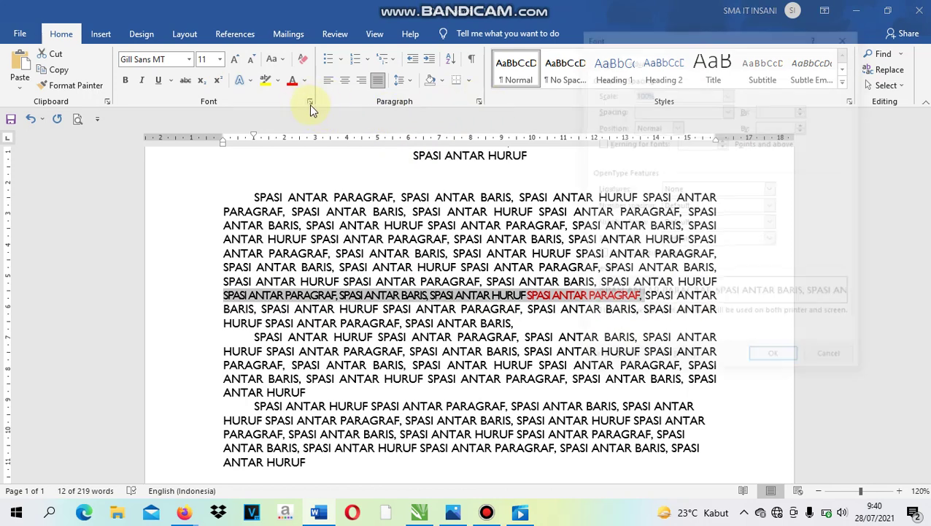
click(726, 110)
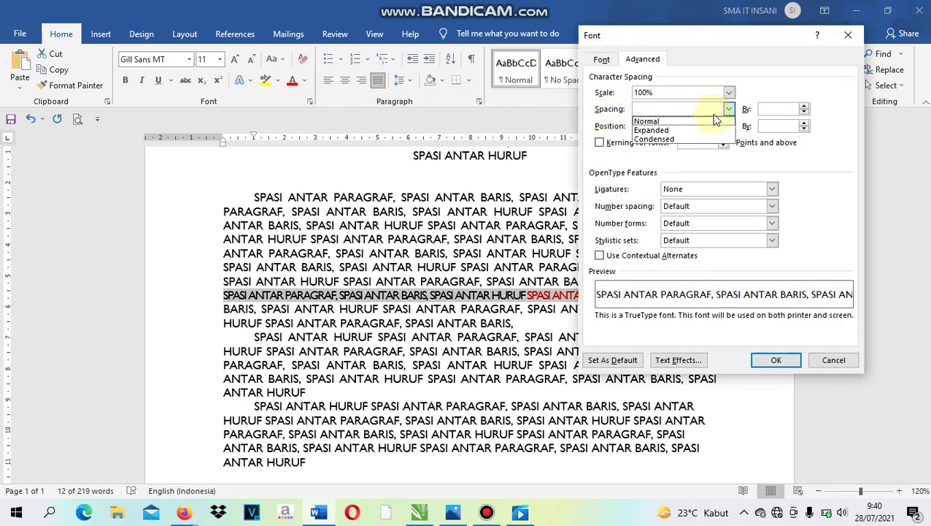
click(682, 139)
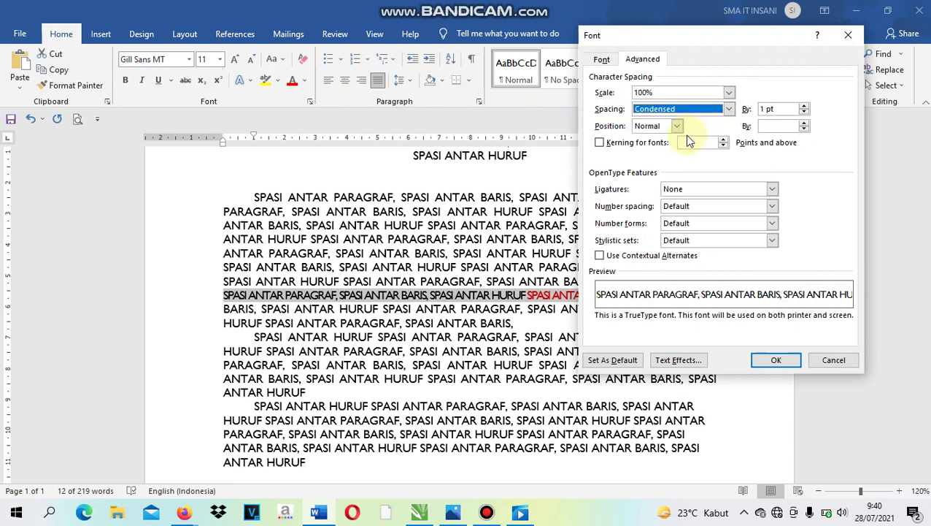
click(803, 109)
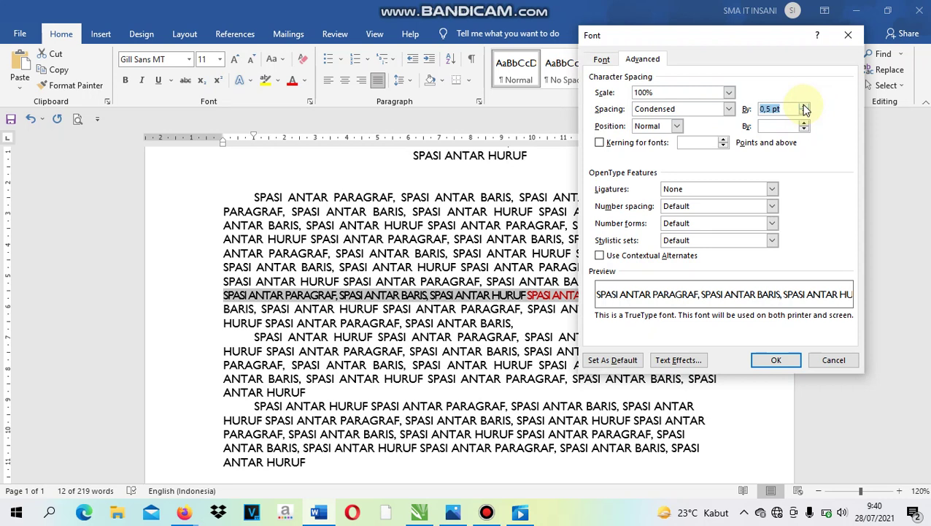
click(776, 359)
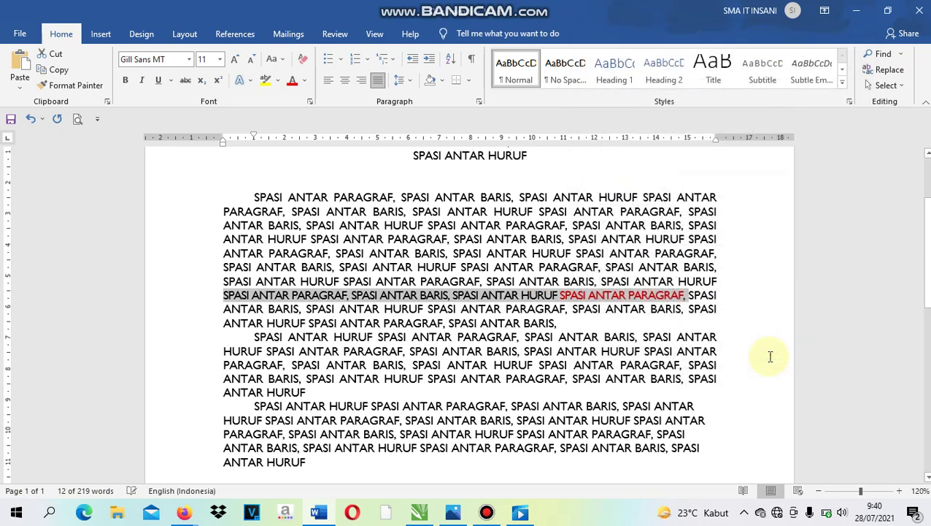
click(250, 328)
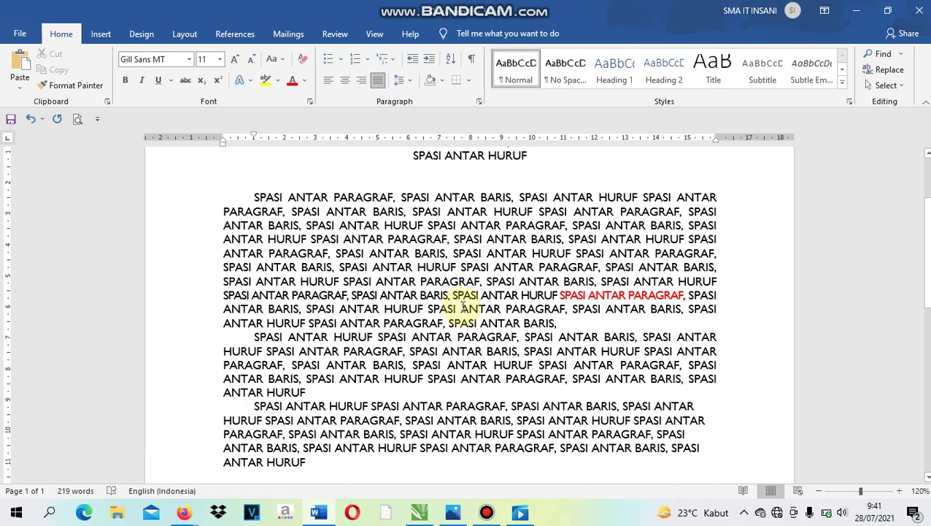
scroll(495, 319, down, 1)
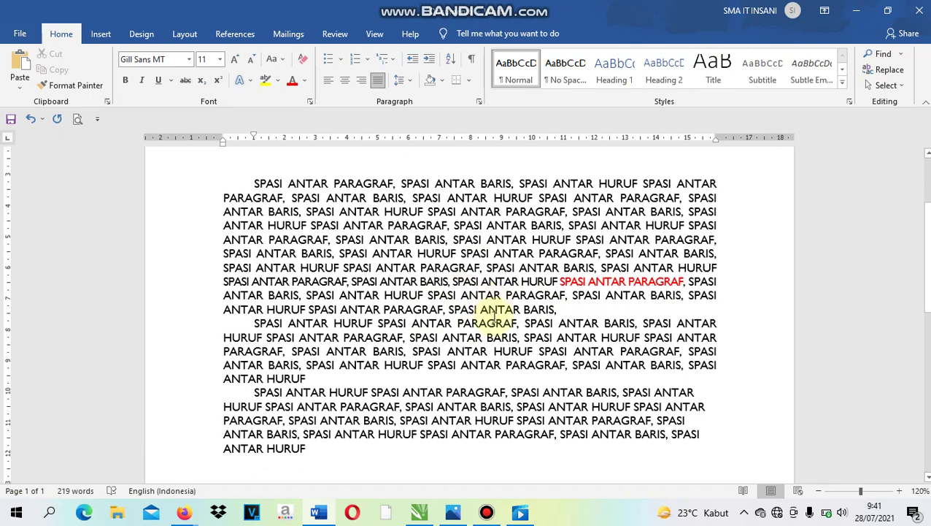
scroll(494, 319, up, 1)
scroll(495, 319, up, 1)
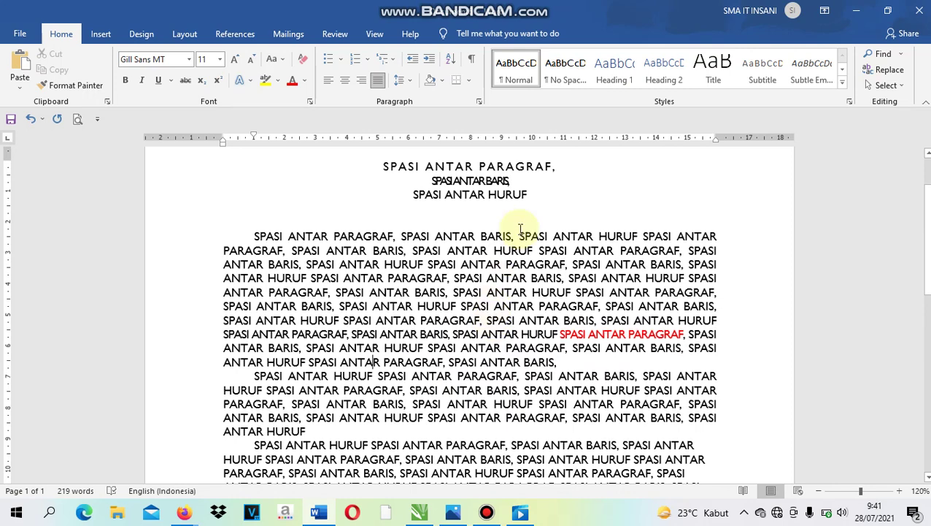
click(564, 65)
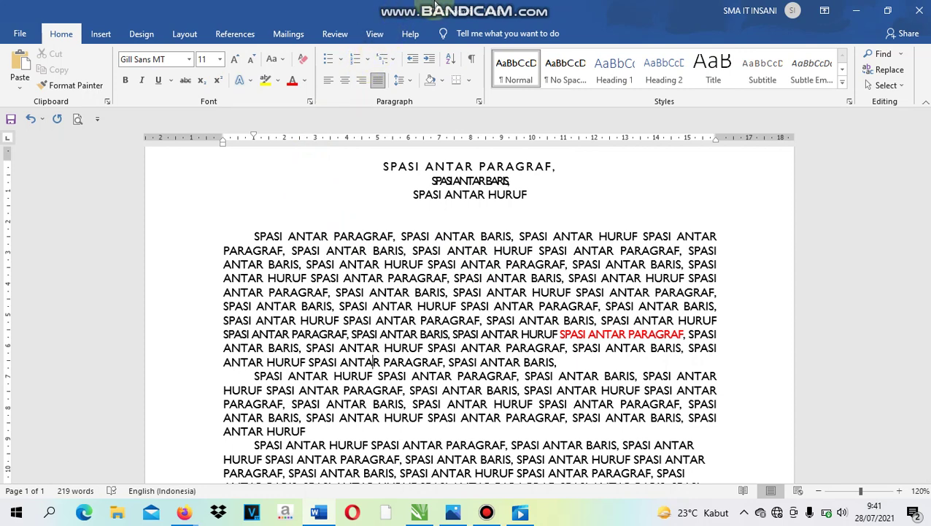
mouse_move(511, 7)
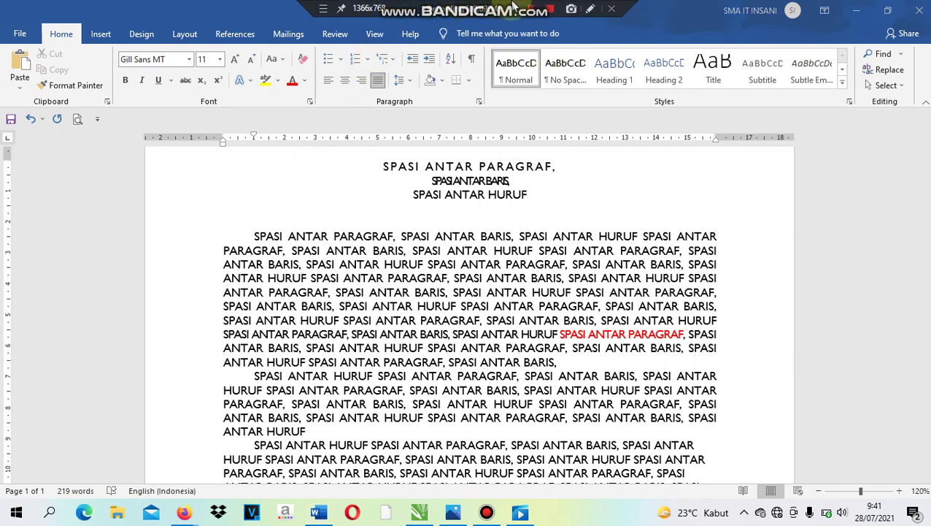